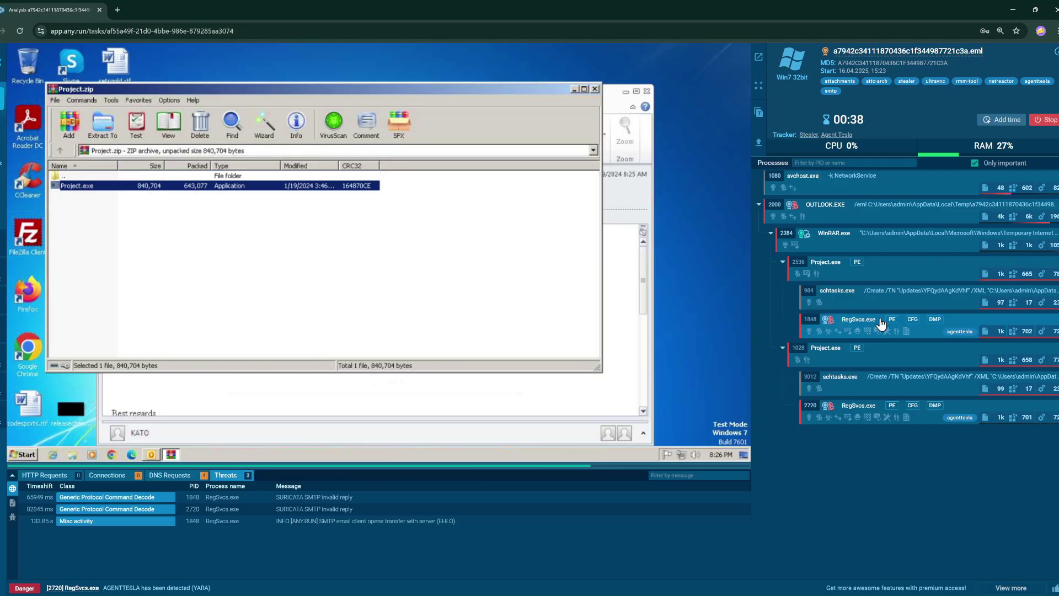
# - Select the RegSvcs.exe process flagged as AGENTTESLA and open its More Info advanced details
pyautogui.click(881, 417)
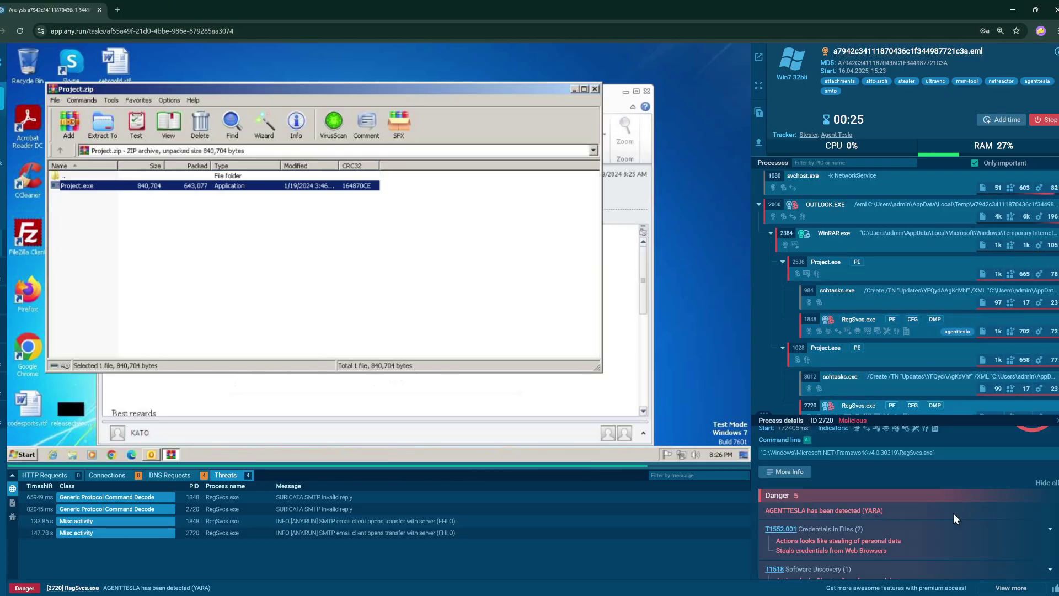
pyautogui.scroll(2, 885, 491)
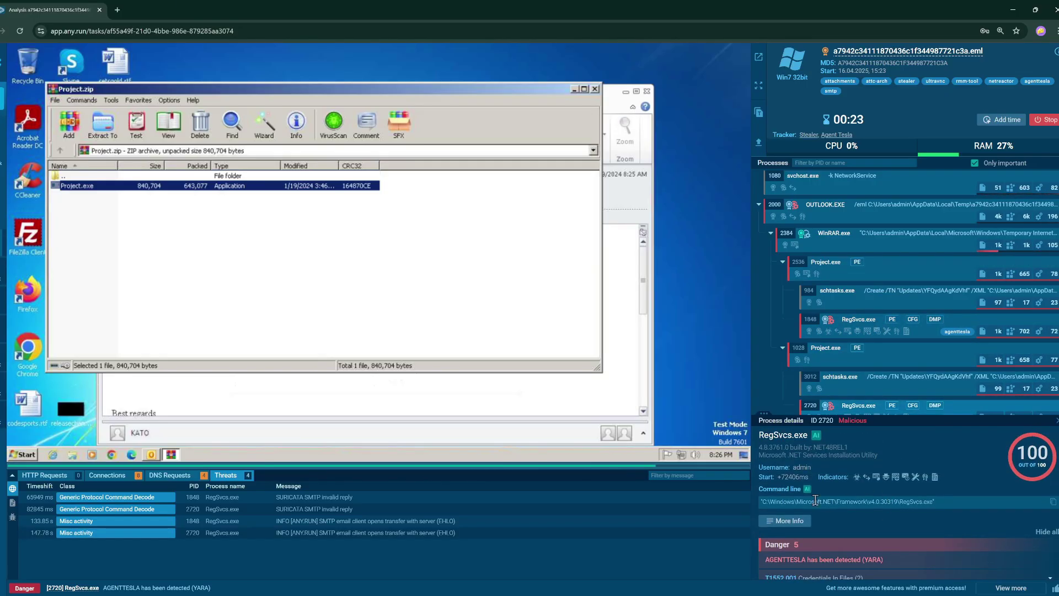
pyautogui.click(787, 521)
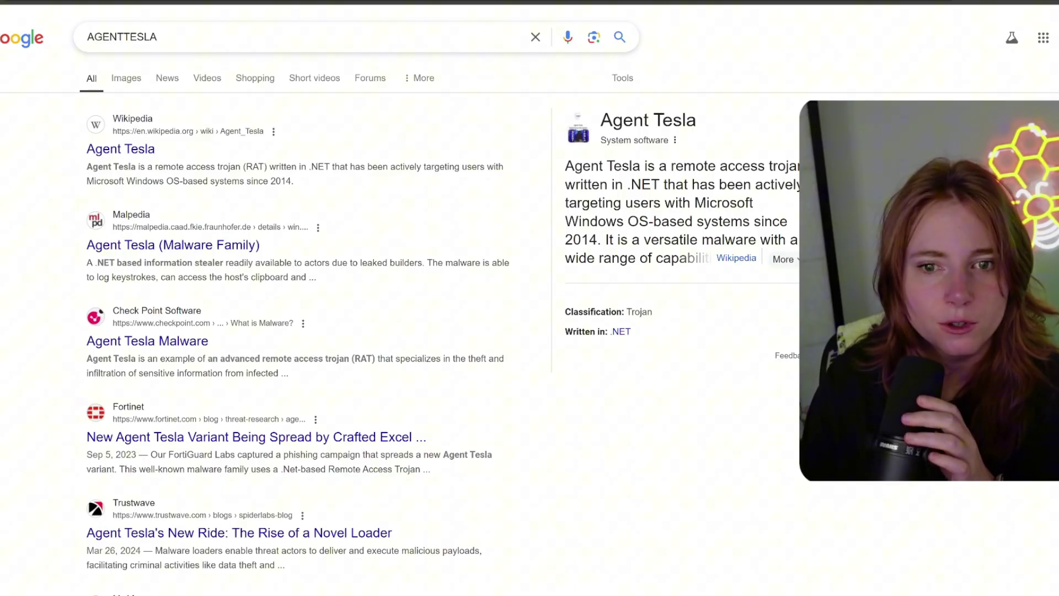
# - Open the Agent Tesla Wikipedia article from the search knowledge panel
pyautogui.click(734, 257)
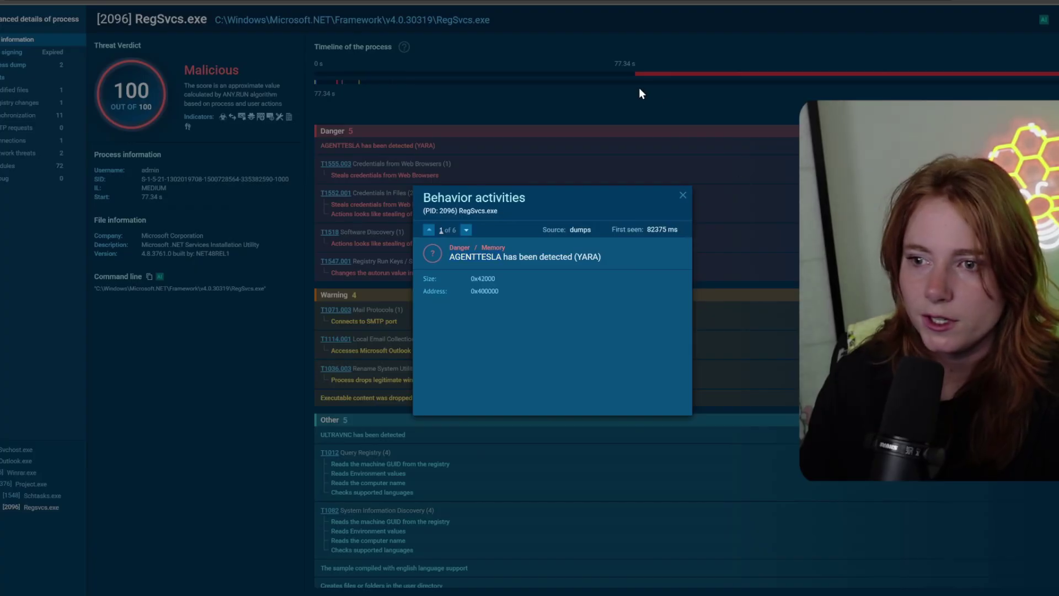
# - Close the Behavior activities dialog and scroll the Agent Tesla article down to Technical details
pyautogui.click(639, 92)
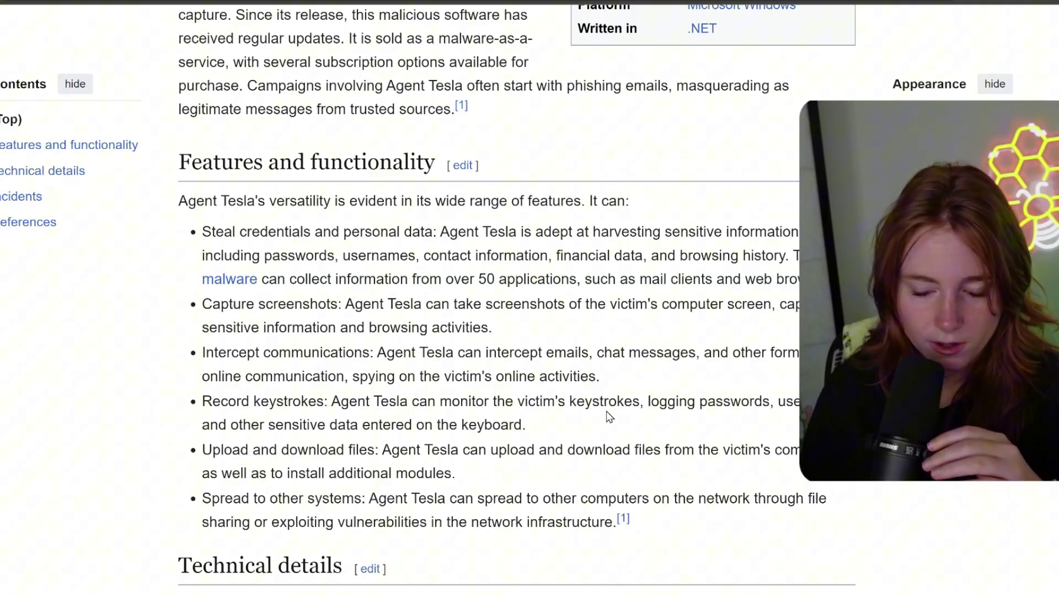
pyautogui.scroll(-4, 570, 433)
pyautogui.scroll(-6, 569, 433)
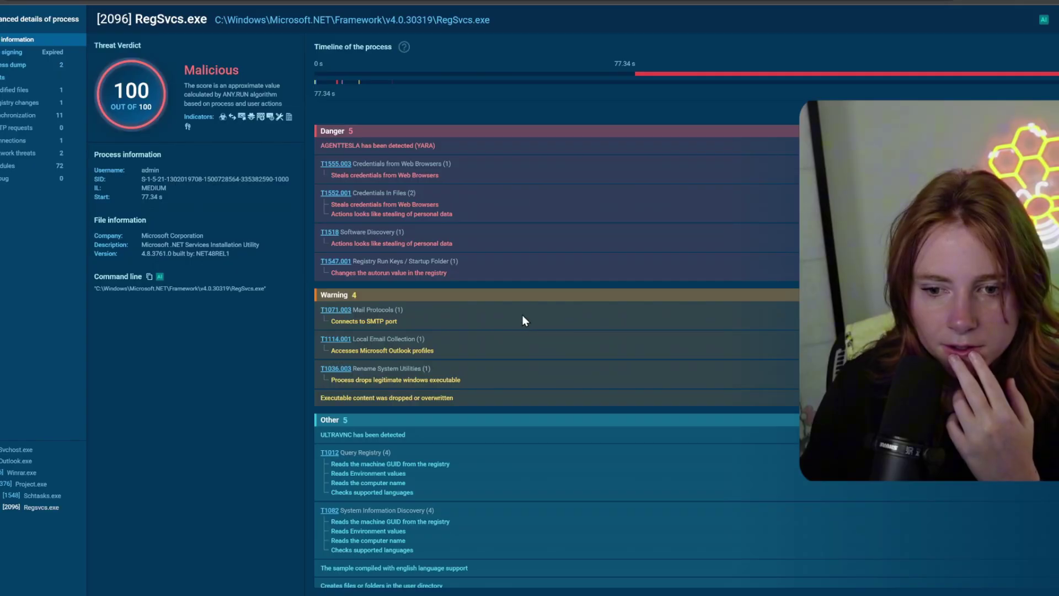
# - Reopen RegSvcs.exe details, inspect the SMTP EHLO threat, then list the task's network connections
pyautogui.press('Escape')
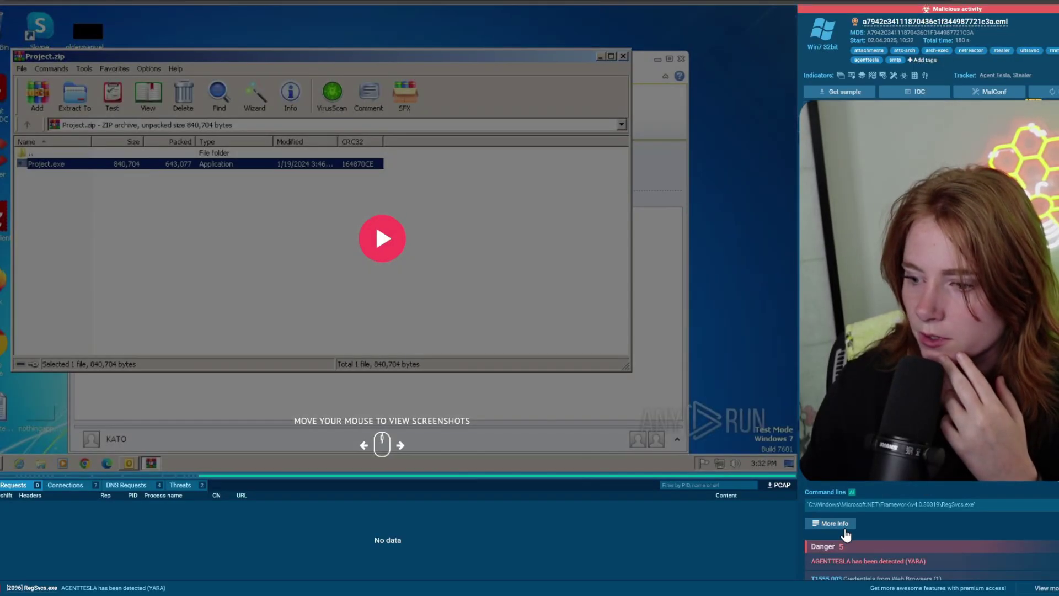
pyautogui.click(836, 523)
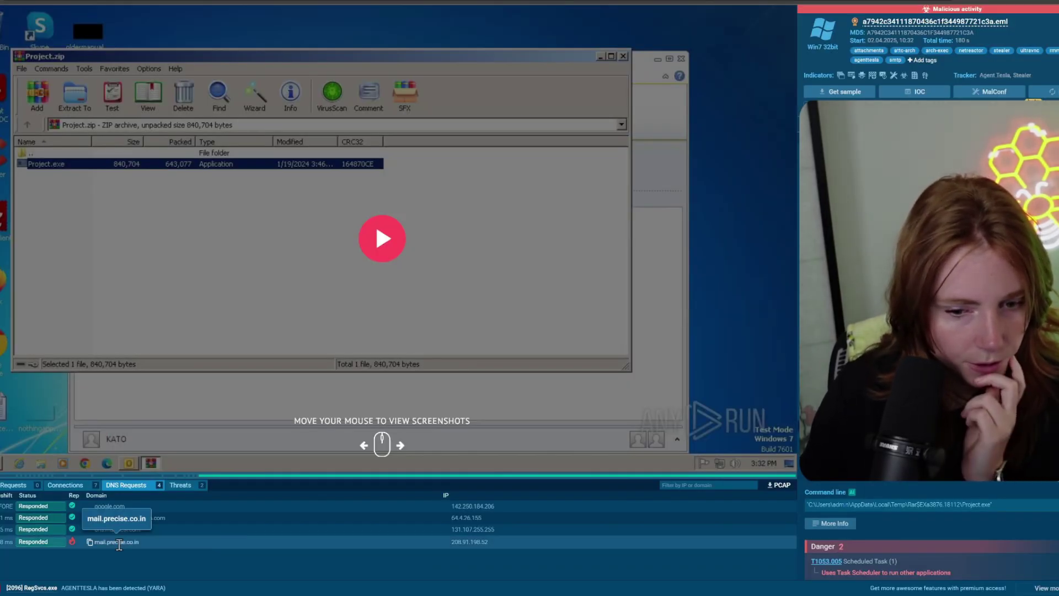
pyautogui.click(196, 489)
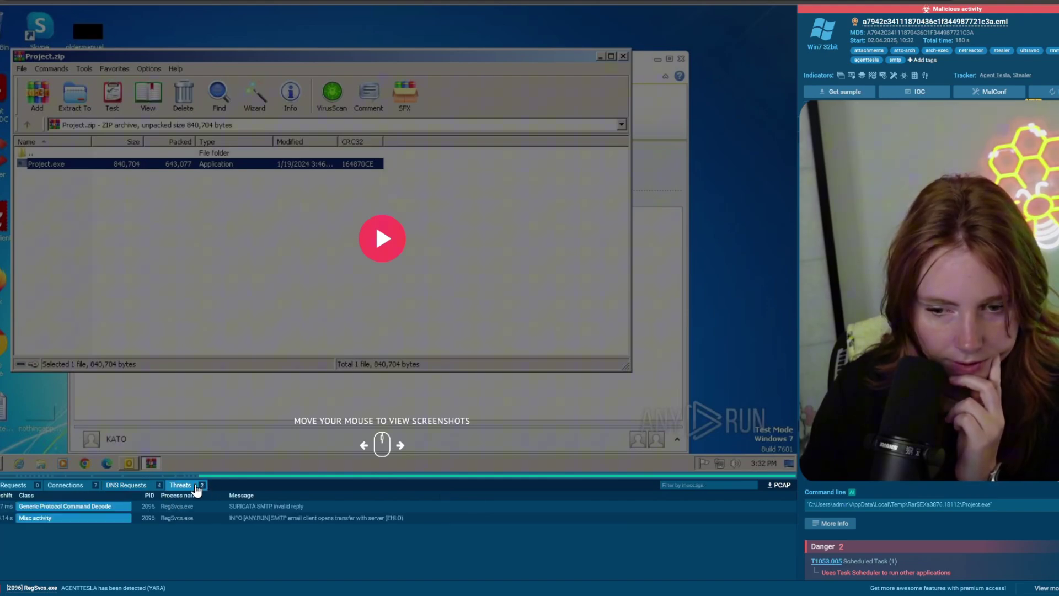
pyautogui.click(199, 518)
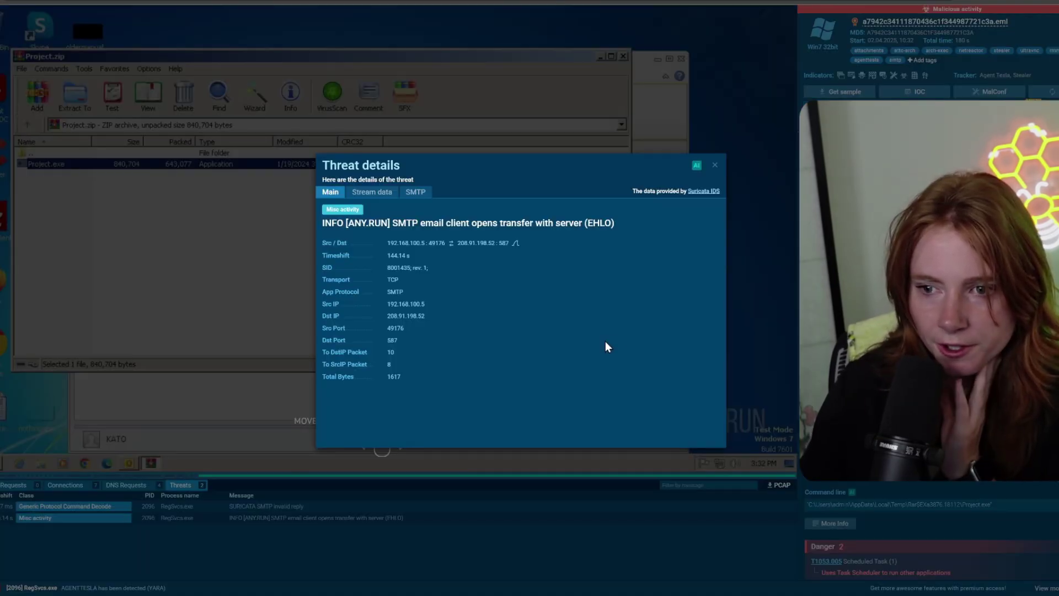
pyautogui.click(715, 165)
pyautogui.click(65, 485)
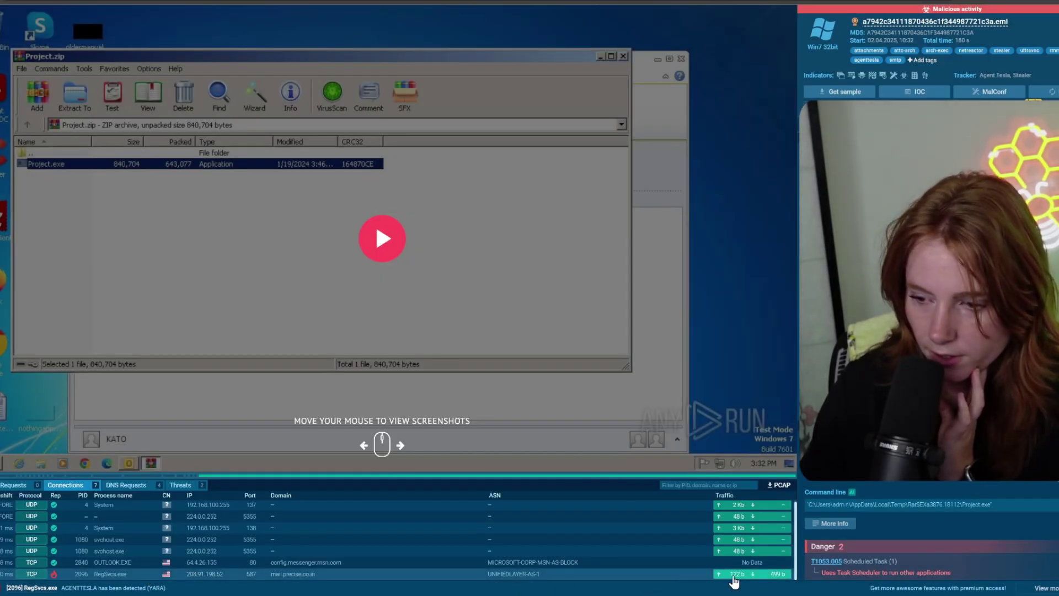
# - Show the RegSvcs SMTP stream with 208.91.198.52 as text and expand the AUTH login packet
pyautogui.click(770, 574)
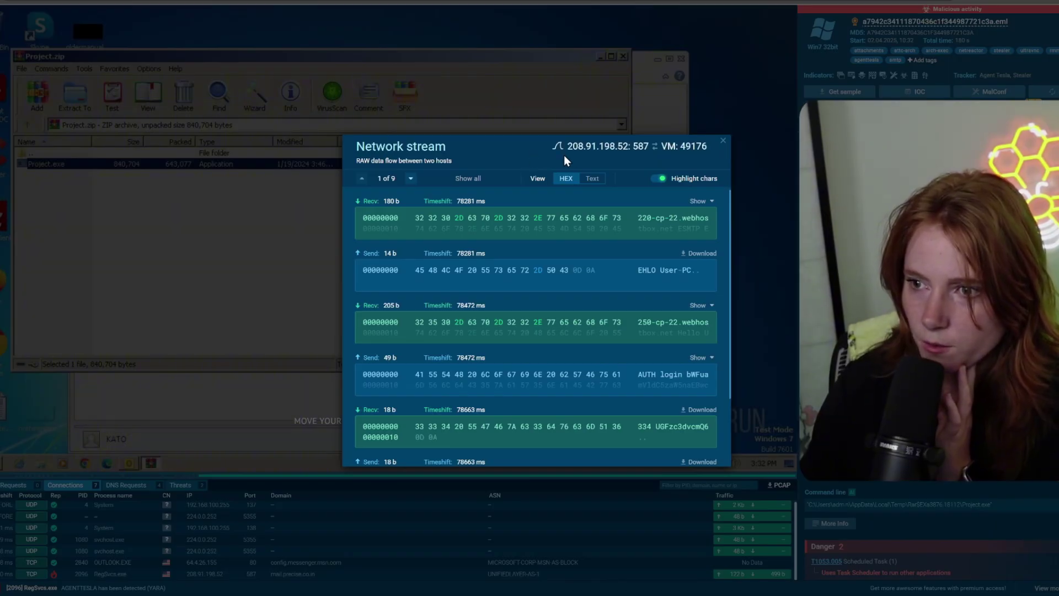
pyautogui.click(591, 178)
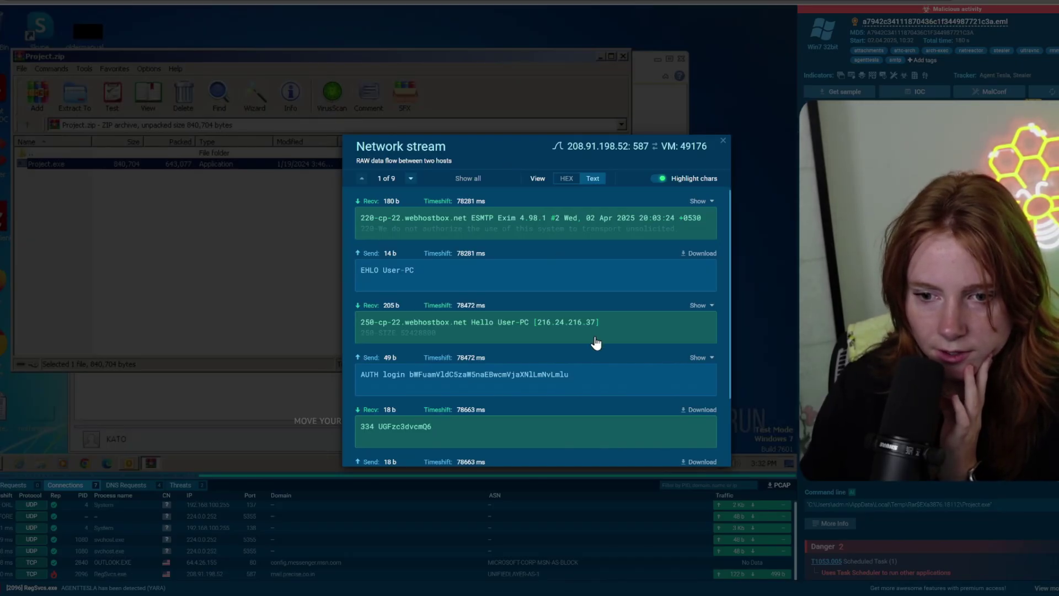
pyautogui.scroll(-1, 558, 337)
pyautogui.scroll(1, 524, 335)
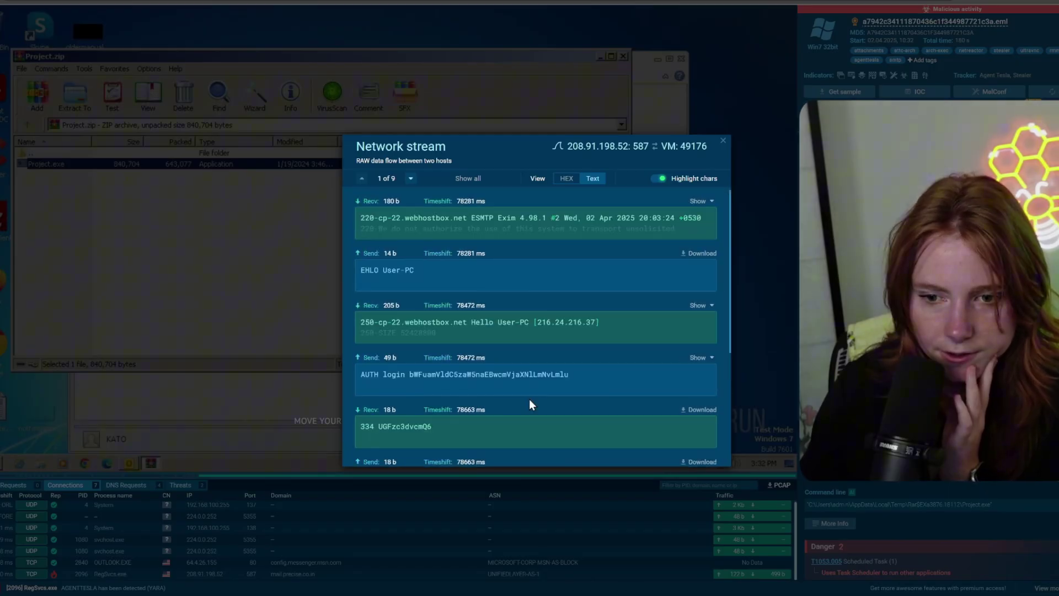
pyautogui.click(521, 379)
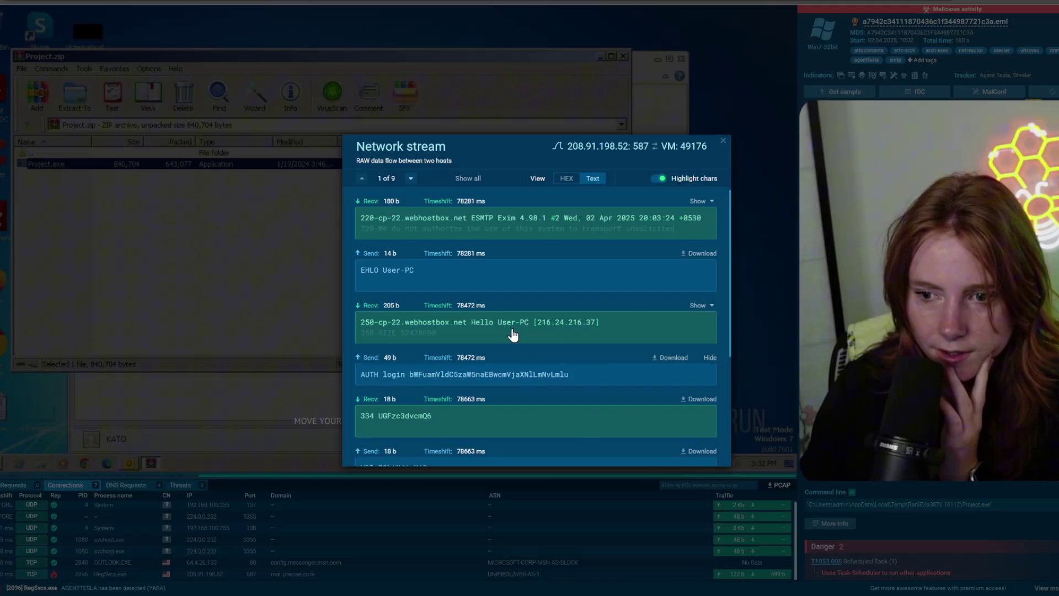
pyautogui.scroll(-3, 458, 401)
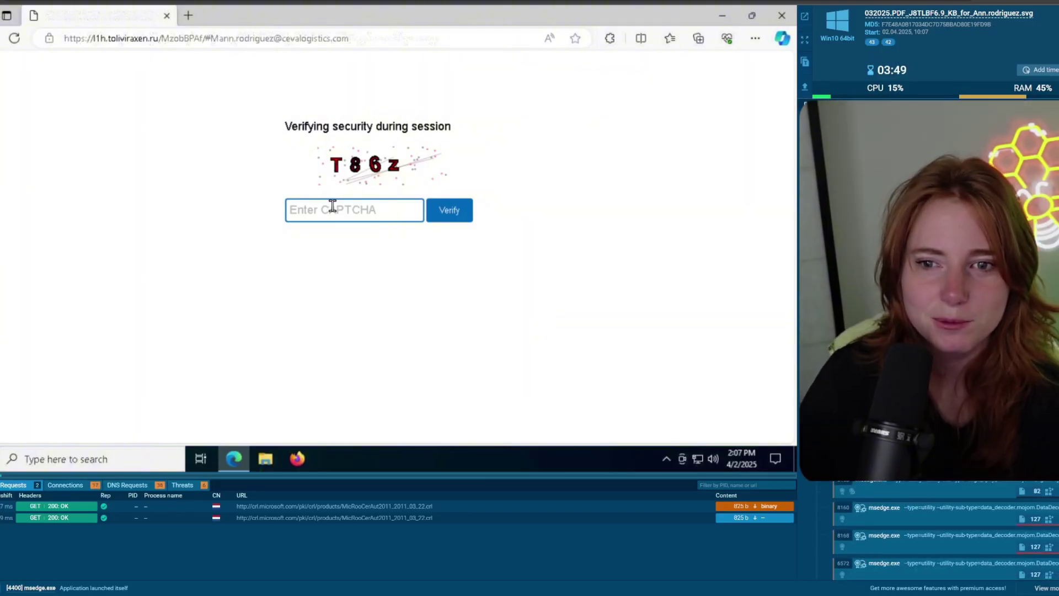
# - Enter the displayed CAPTCHA code on the sandboxed phishing page
pyautogui.write('T')
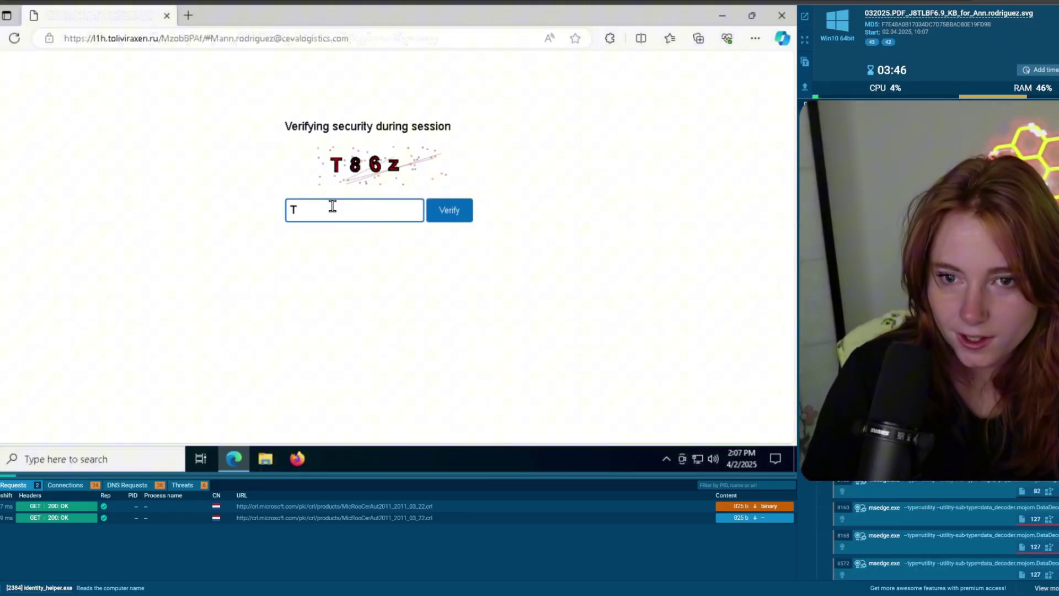
pyautogui.write('86z')
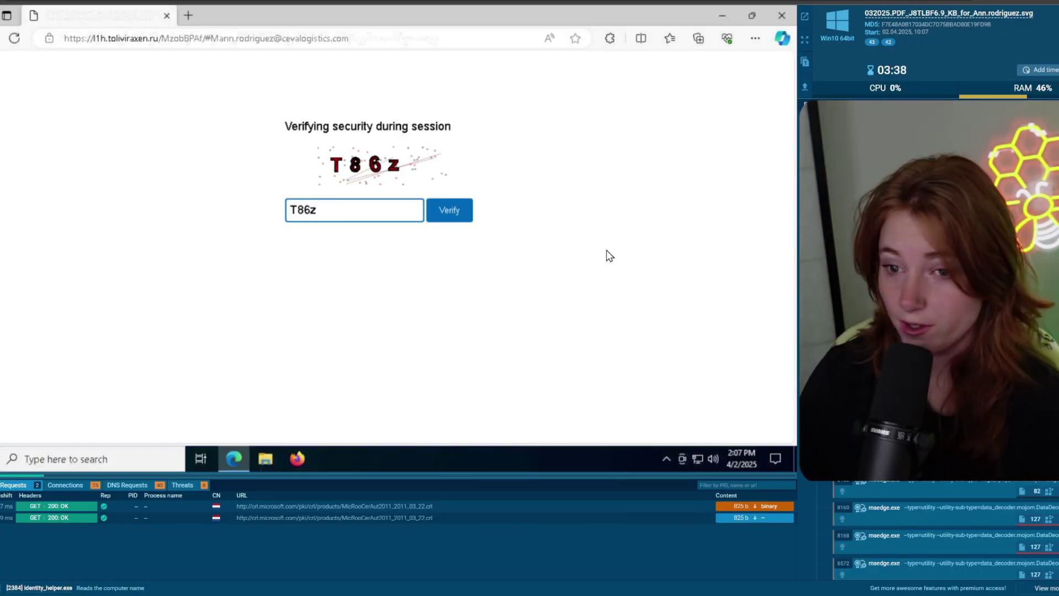
# - Verify the CAPTCHA, proceed to the fake Microsoft sign-in, and submit a test password
pyautogui.click(453, 220)
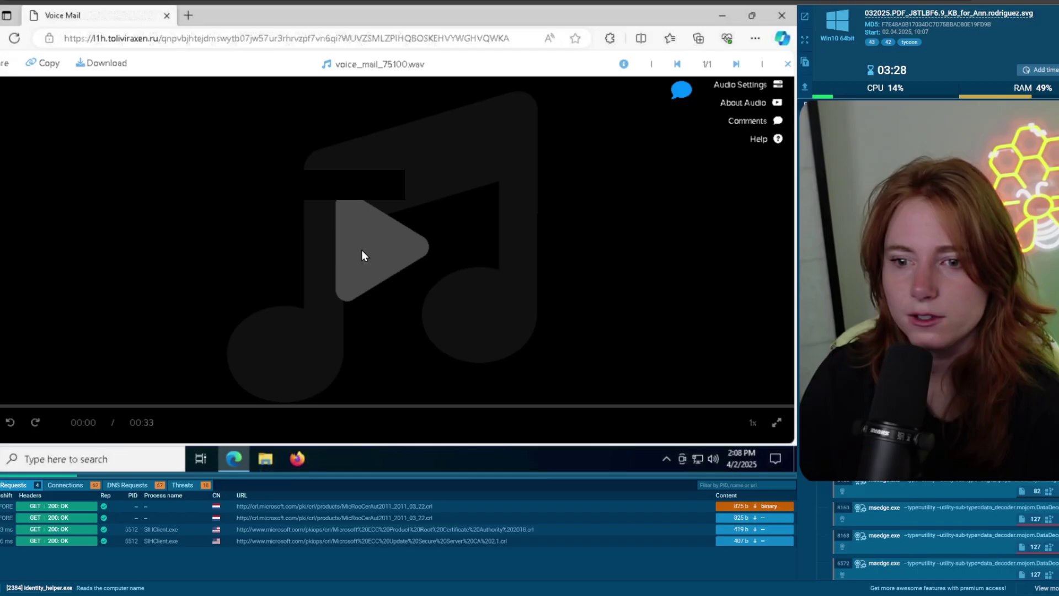
pyautogui.click(362, 251)
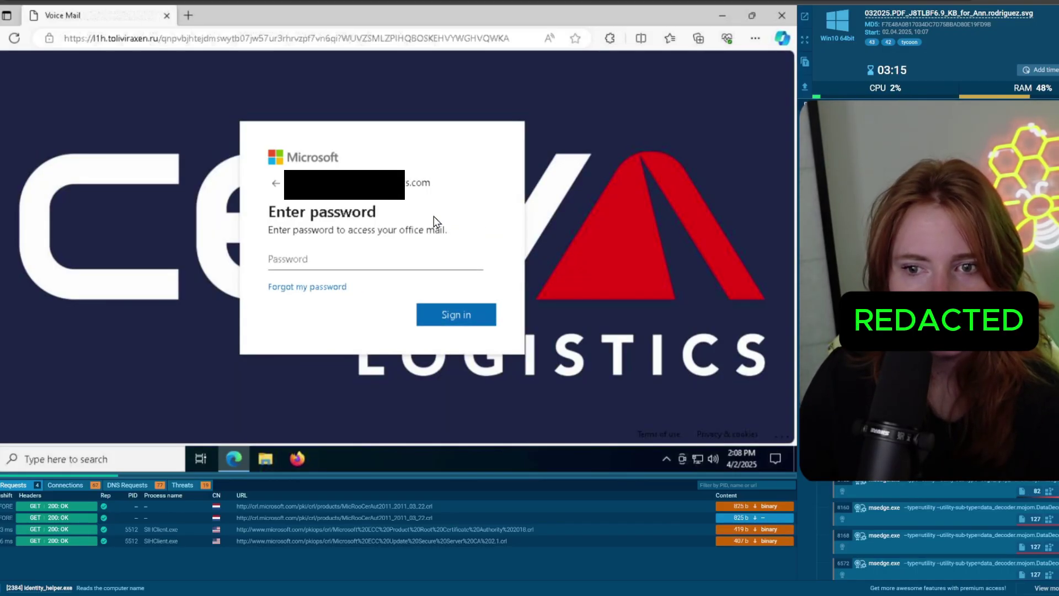
pyautogui.click(354, 260)
pyautogui.write('•••••••••••')
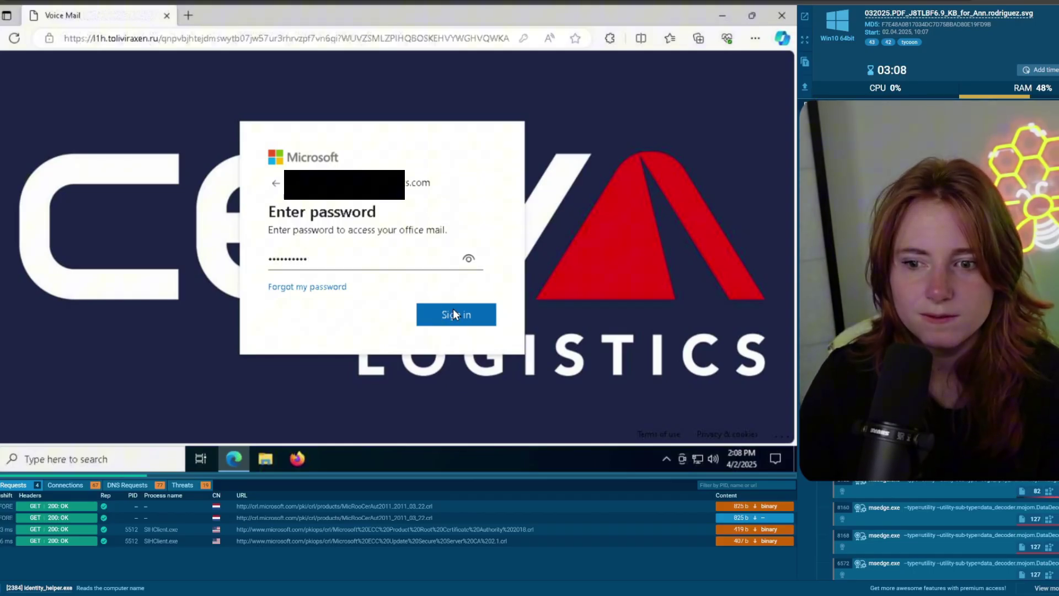
pyautogui.click(453, 313)
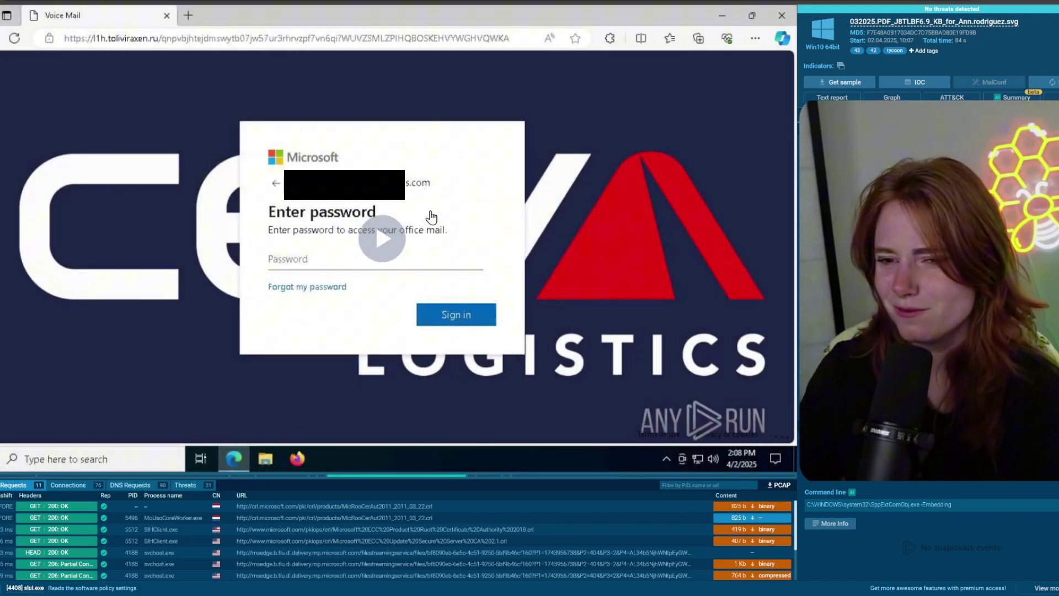
# - Replay the session from the desktop to the CAPTCHA page, then open the Deep analysis restart dialog
pyautogui.click(431, 216)
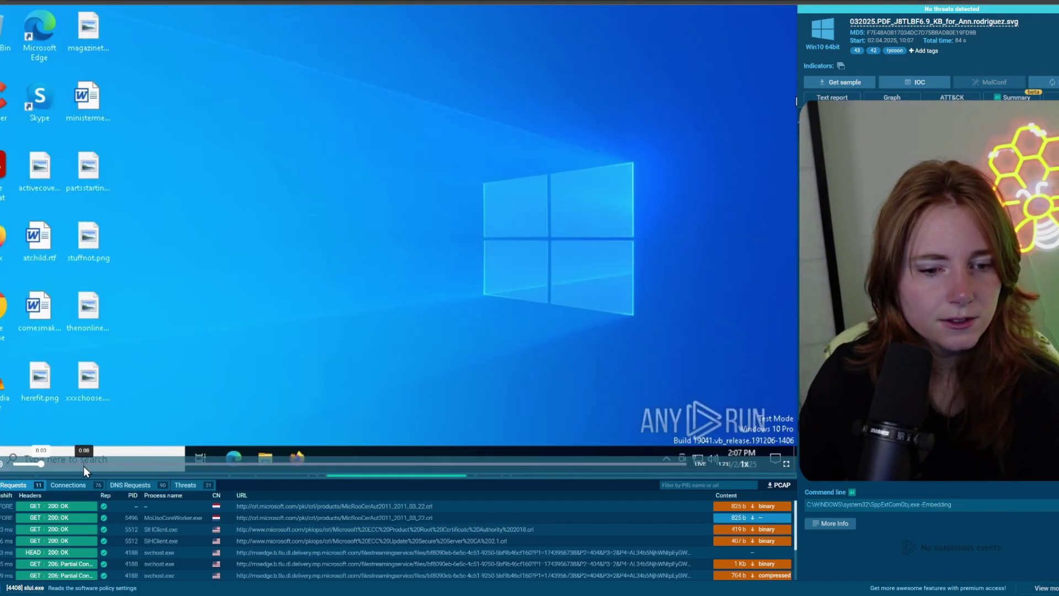
pyautogui.click(139, 463)
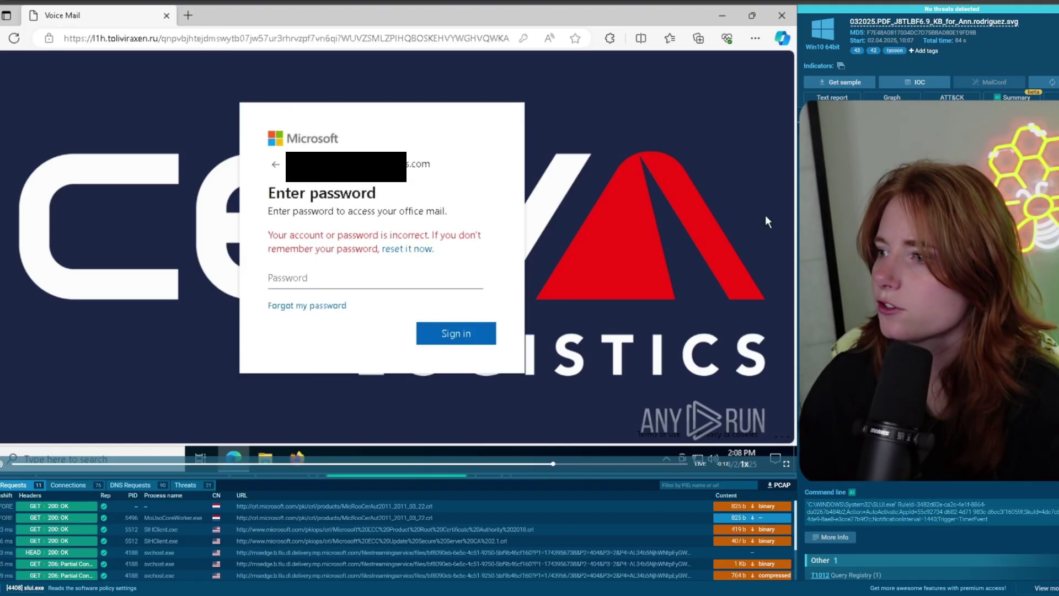
pyautogui.click(1052, 81)
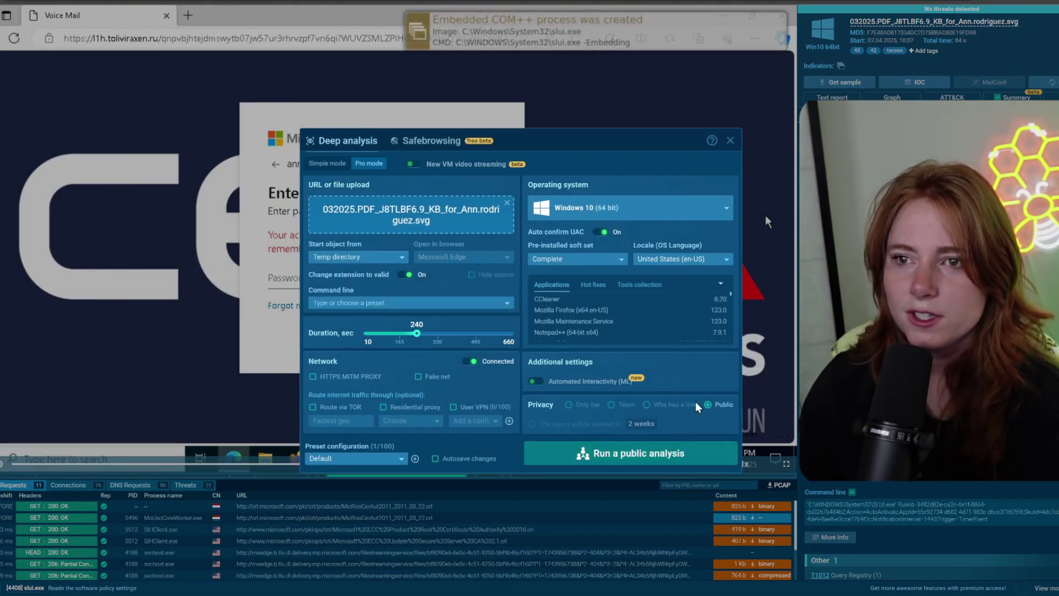
# - Run a new public analysis of the SVG voicemail sample on Windows 10
pyautogui.press('Return')
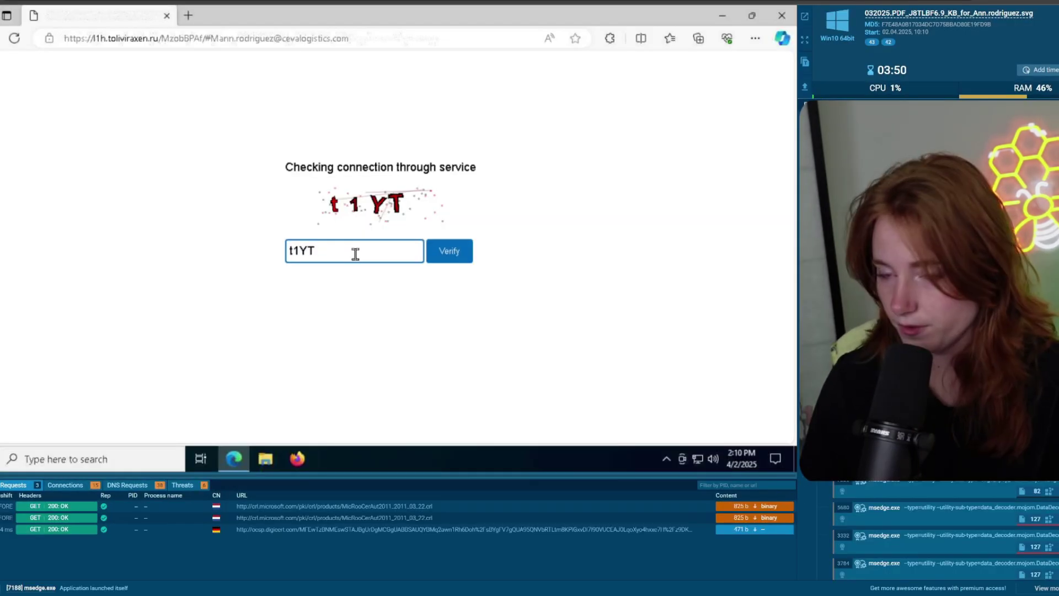
pyautogui.press('Return')
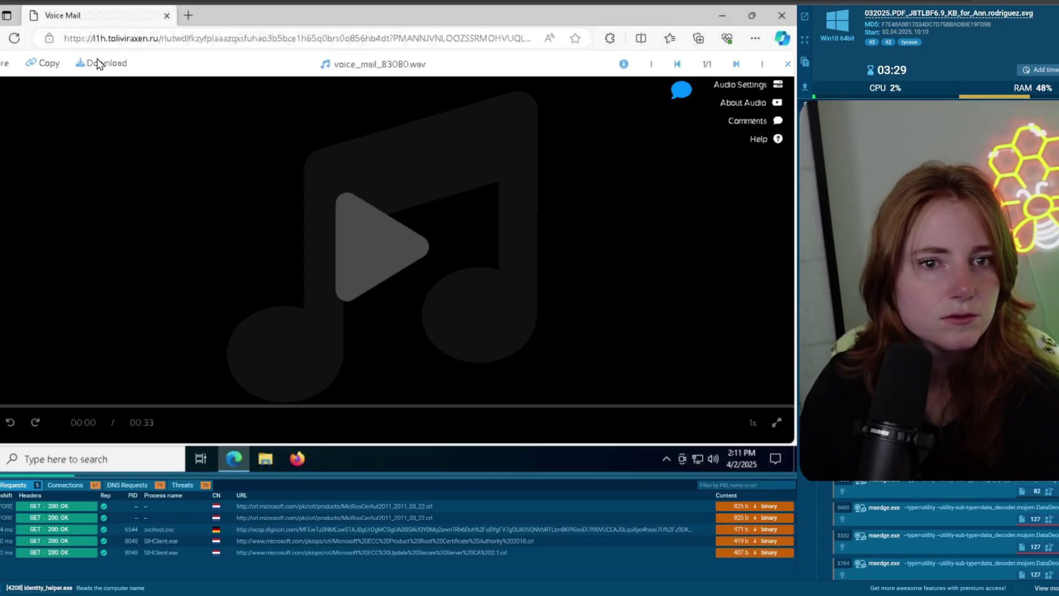
# - Play the fake voice_mail_83080.wav recording so the page redirects to a Microsoft password prompt
pyautogui.doubleClick(100, 64)
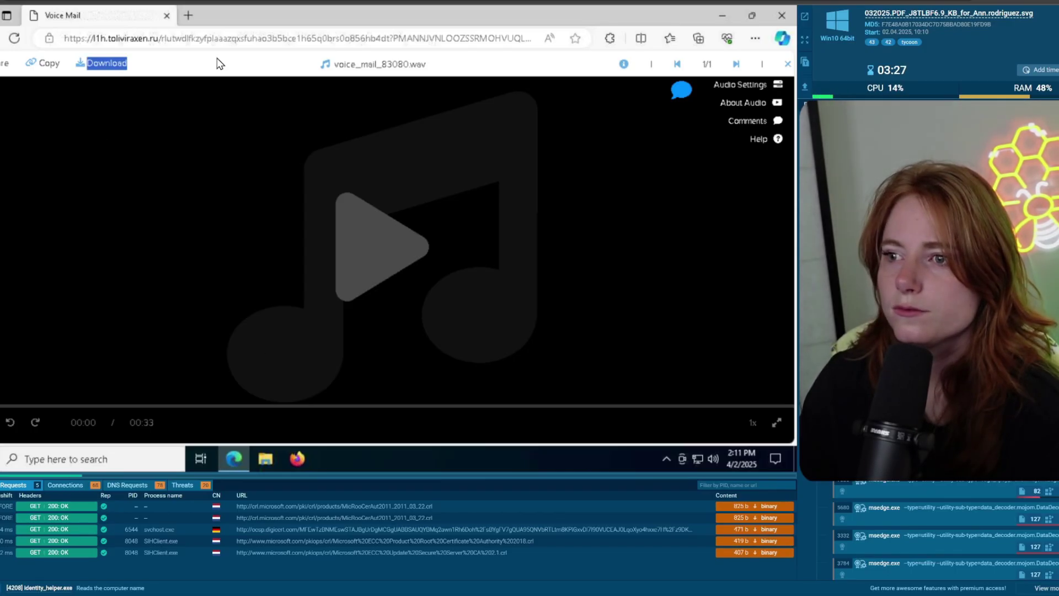
pyautogui.click(623, 69)
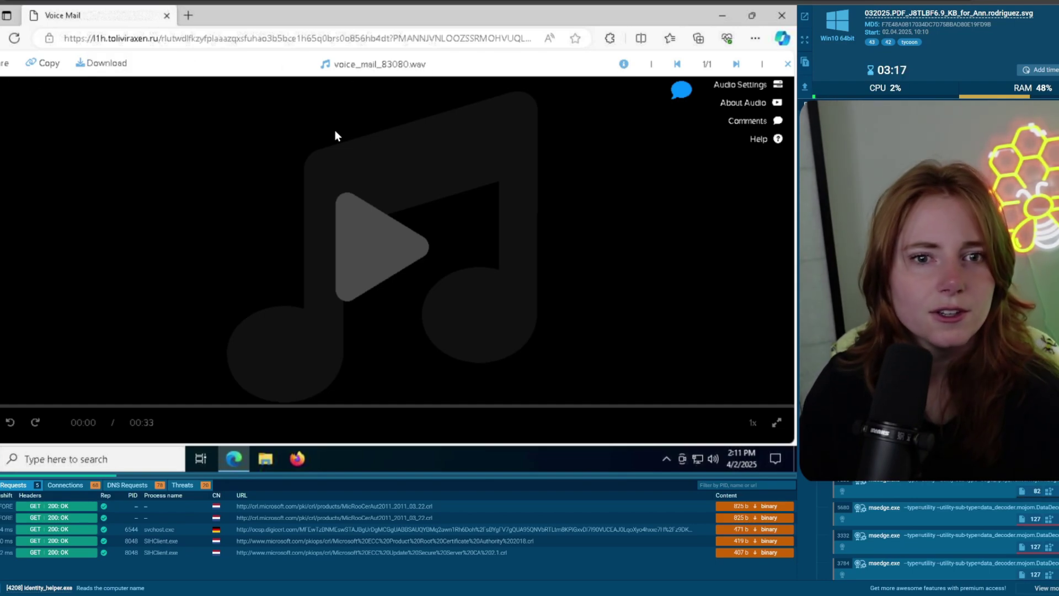
pyautogui.click(378, 227)
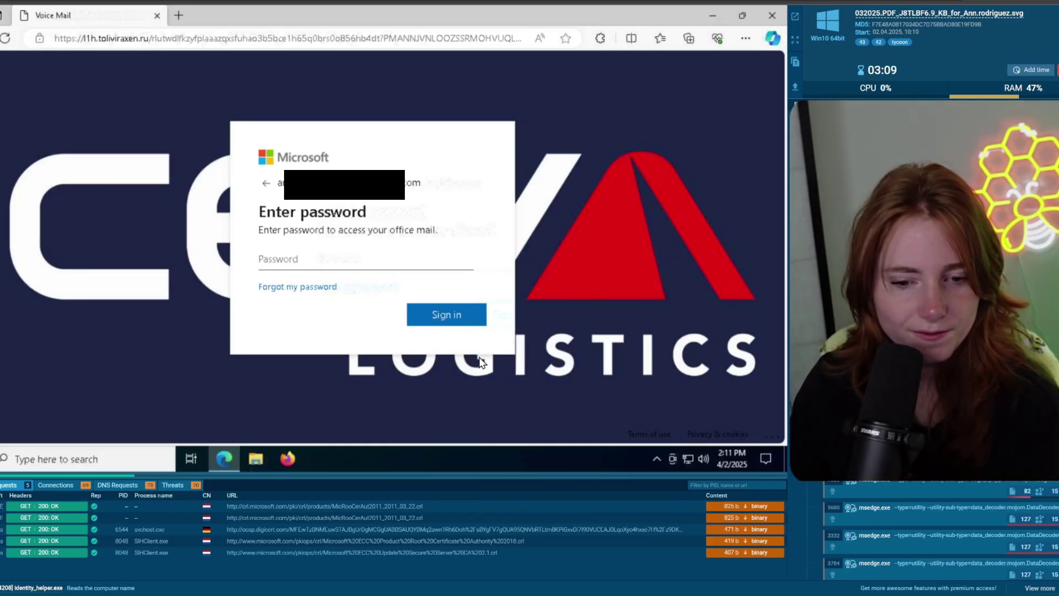
# - Copy the toliviraxen.ru domain from its PHISHING alert in the Threats list
pyautogui.click(190, 486)
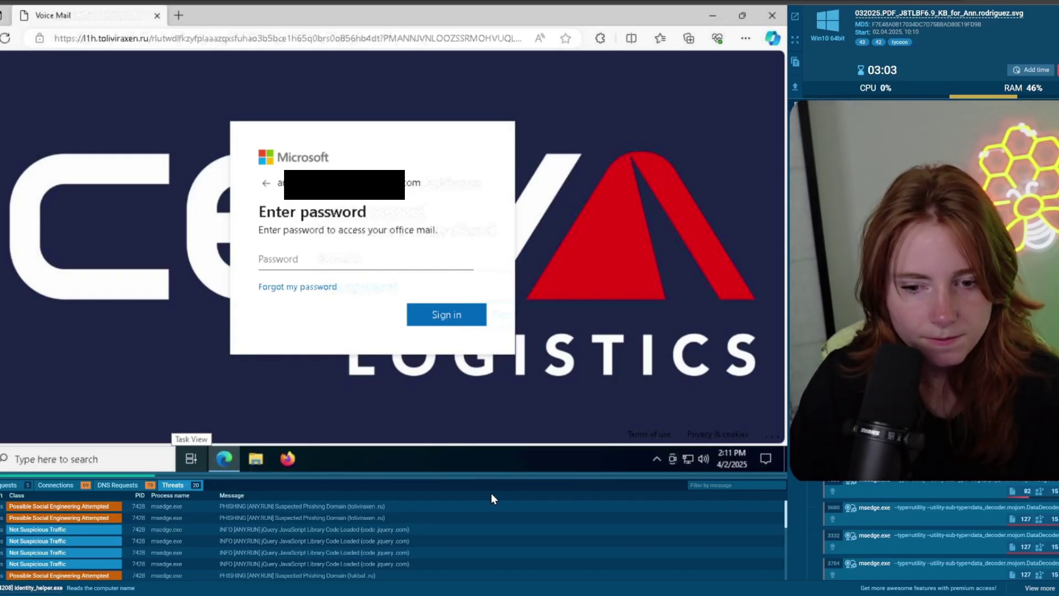
pyautogui.click(372, 507)
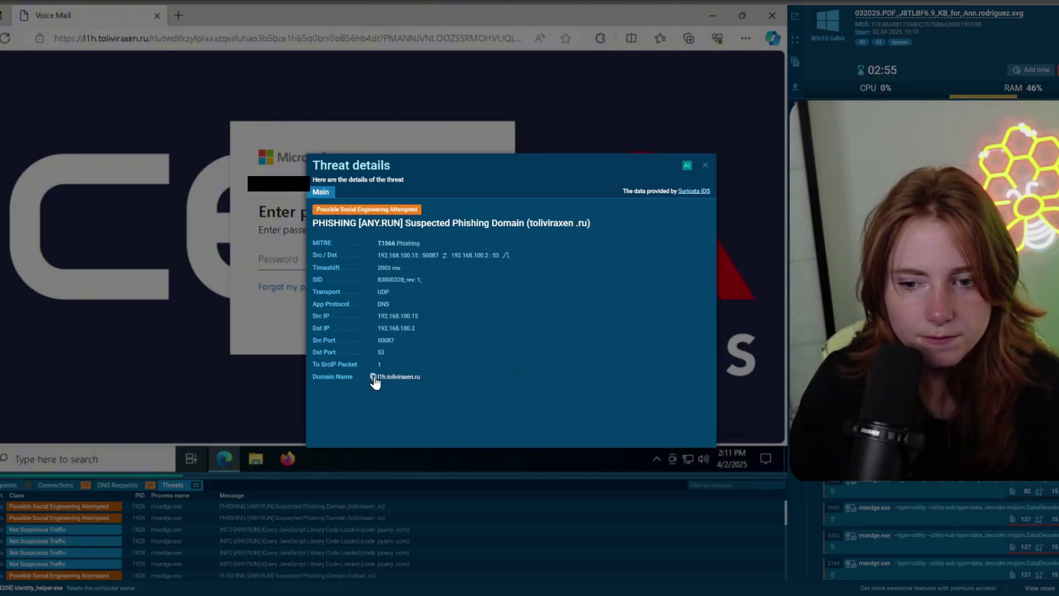
pyautogui.click(373, 377)
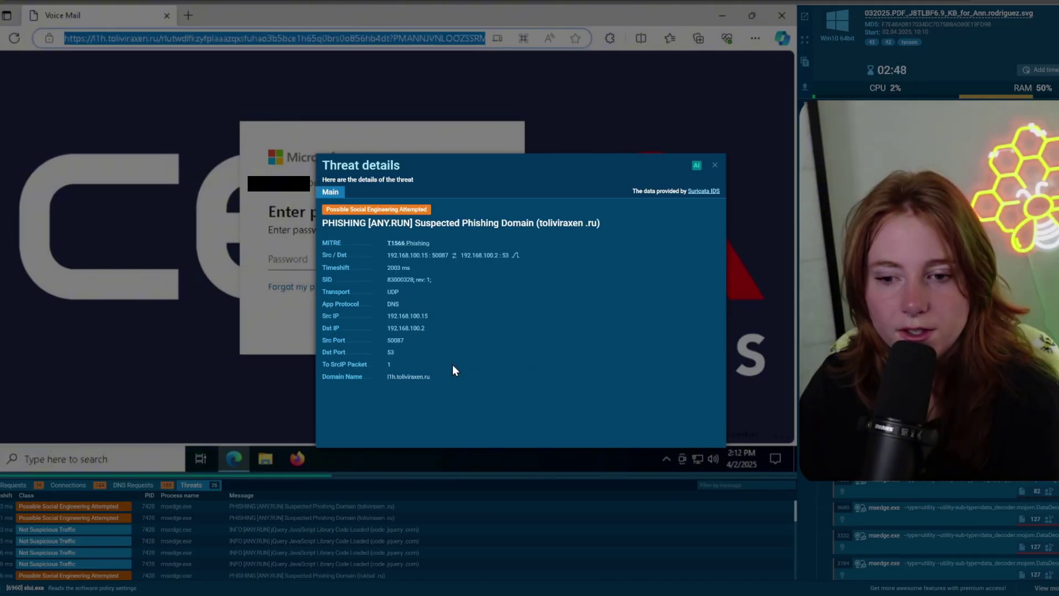
pyautogui.moveTo(408, 381)
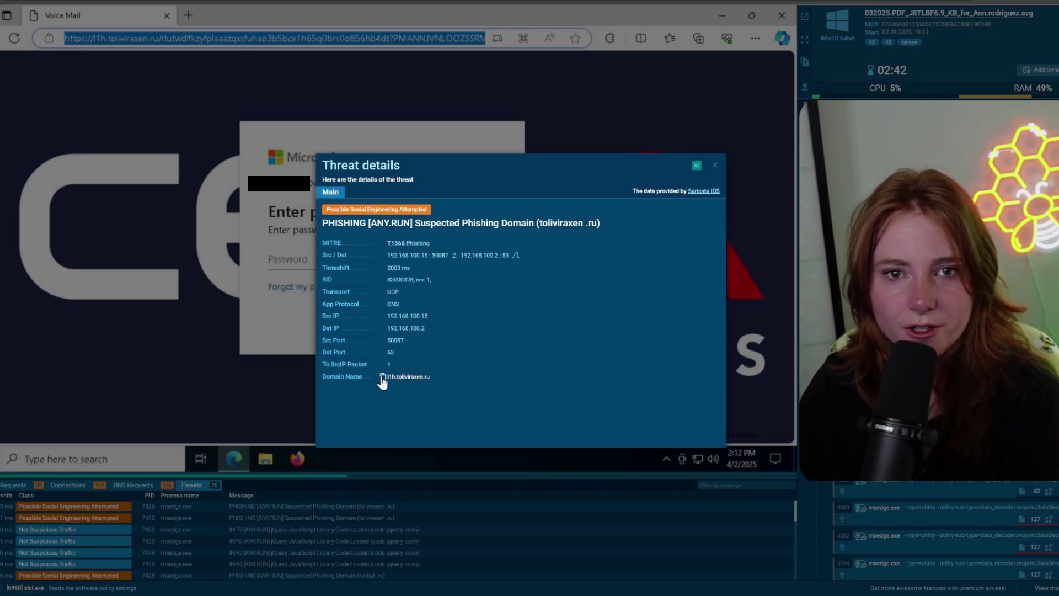
pyautogui.click(714, 164)
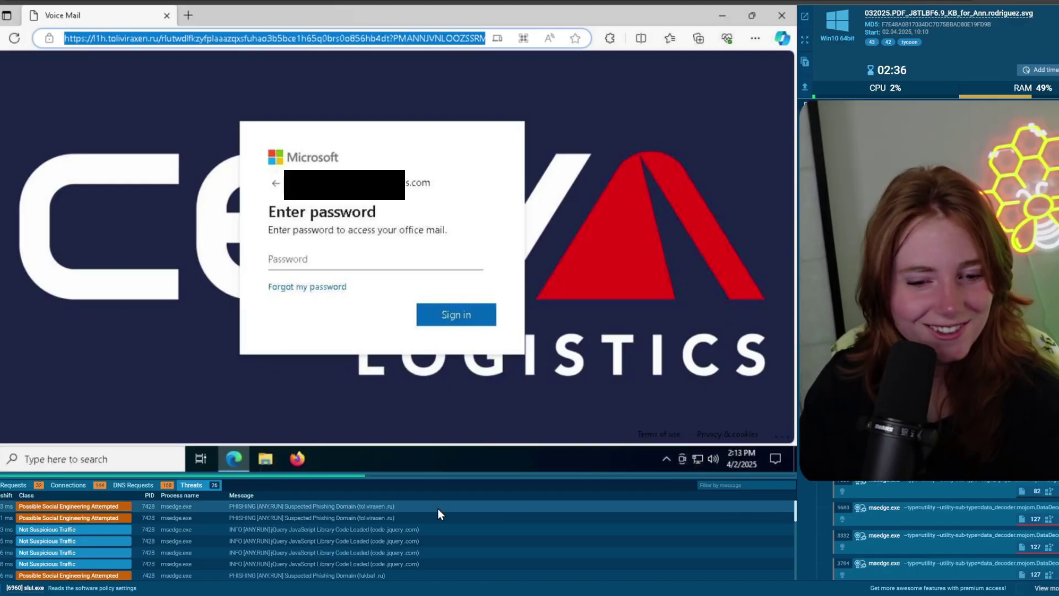
# - Scroll down the threats list and open the geojs DNS lookup alert details
pyautogui.scroll(-2, 478, 544)
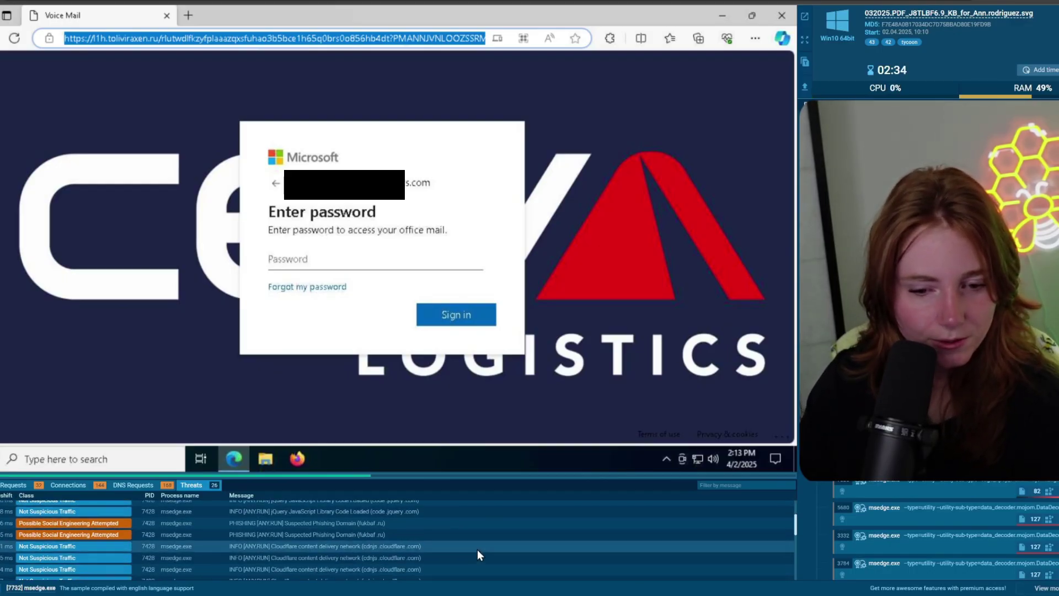
pyautogui.scroll(-2, 478, 550)
pyautogui.click(340, 522)
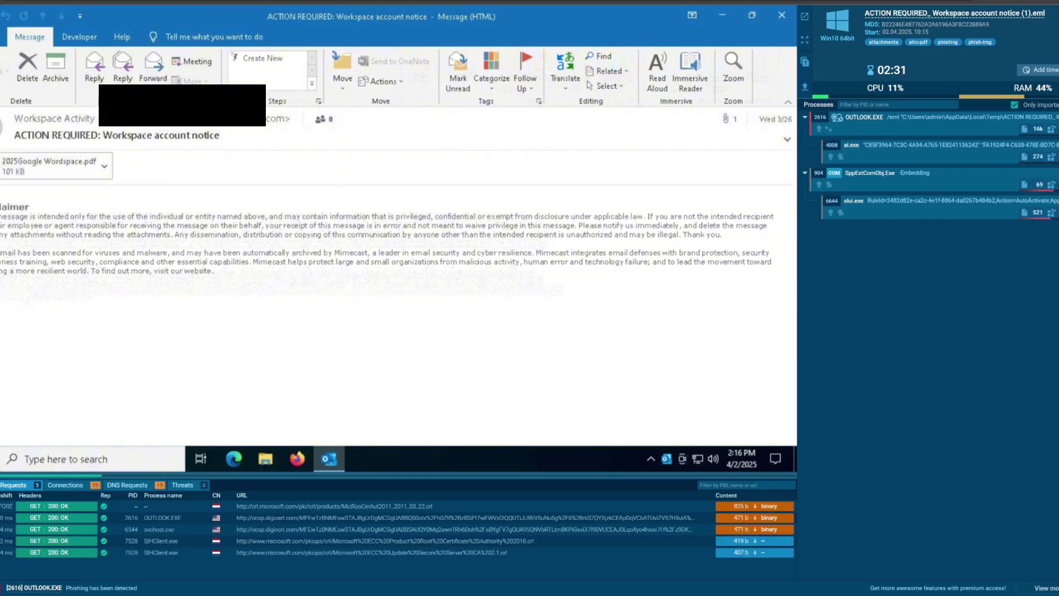
# - Select the 2025Google Workspace.pdf attachment chip under the email header
pyautogui.click(107, 174)
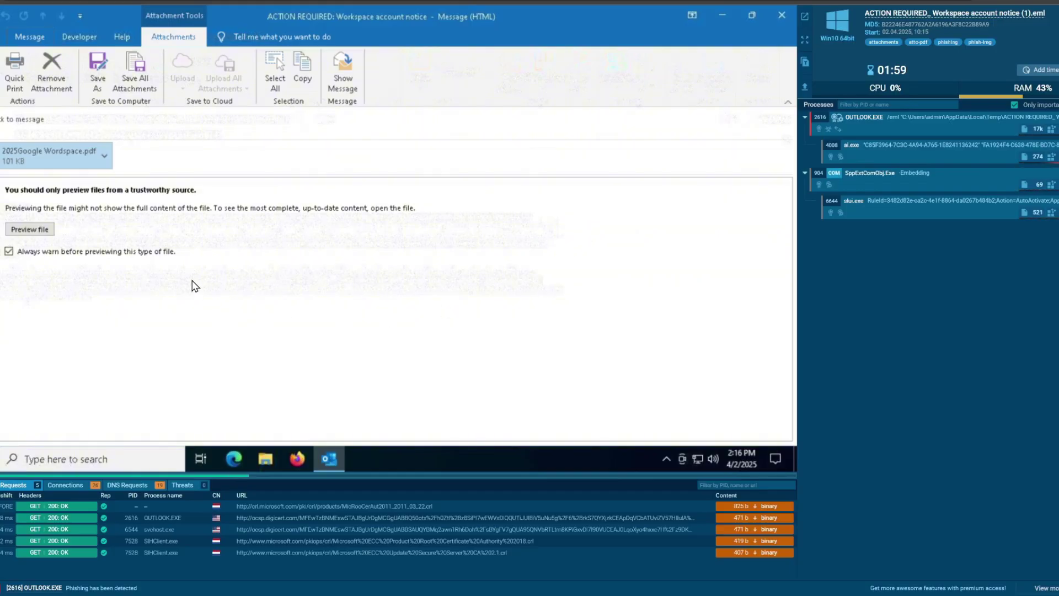
# - Preview the 2025Google Workspace.pdf attachment, then open it in Adobe Acrobat Reader
pyautogui.click(30, 228)
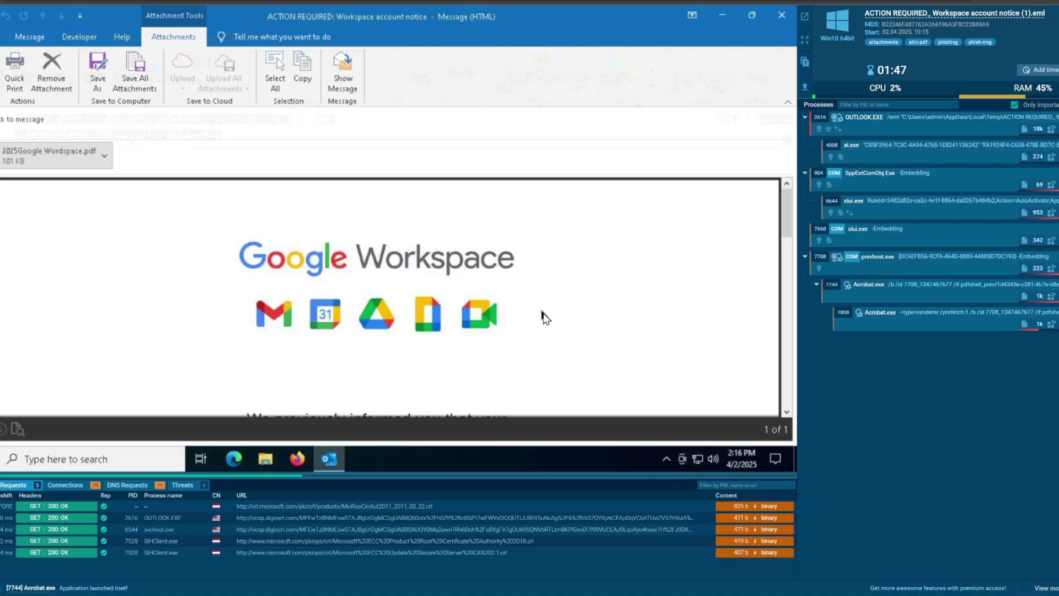
pyautogui.click(104, 156)
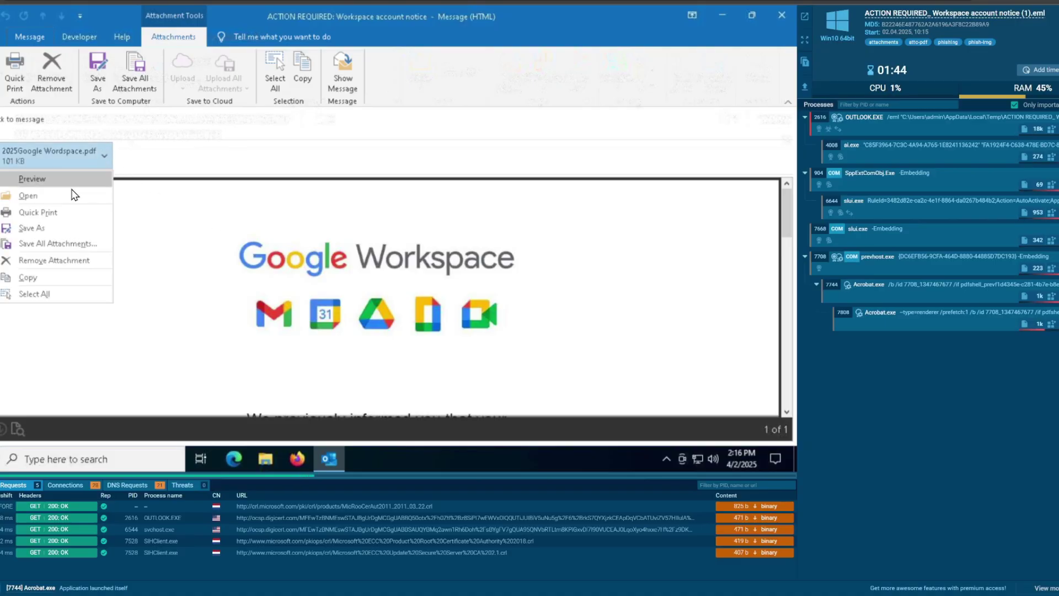
pyautogui.click(29, 195)
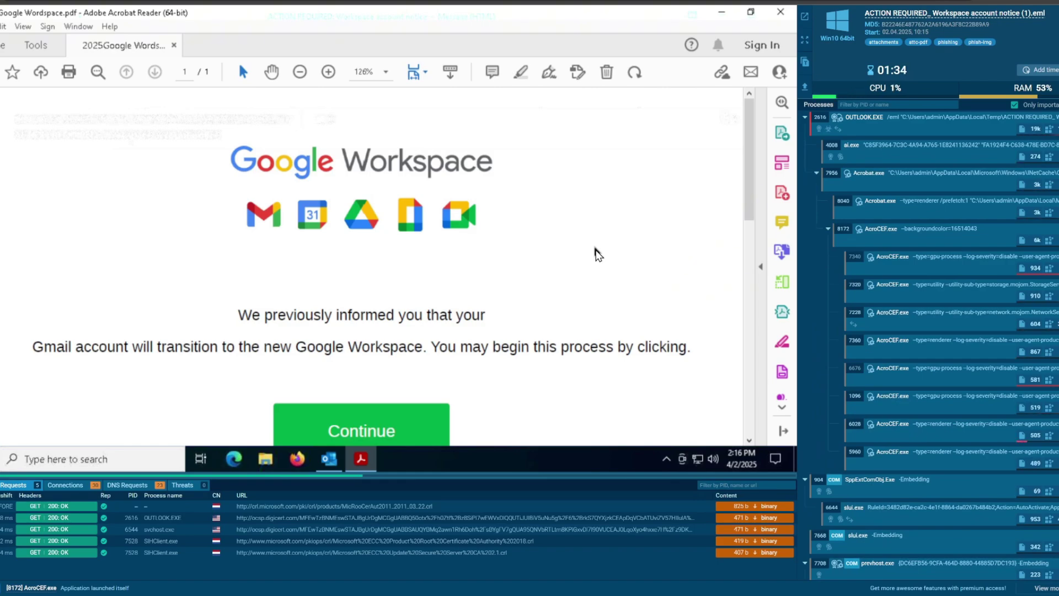
# - Scroll through the PDF and reveal the green Continue button's mandrillapp.com redirect URL
pyautogui.scroll(-3, 579, 318)
pyautogui.scroll(-2, 577, 318)
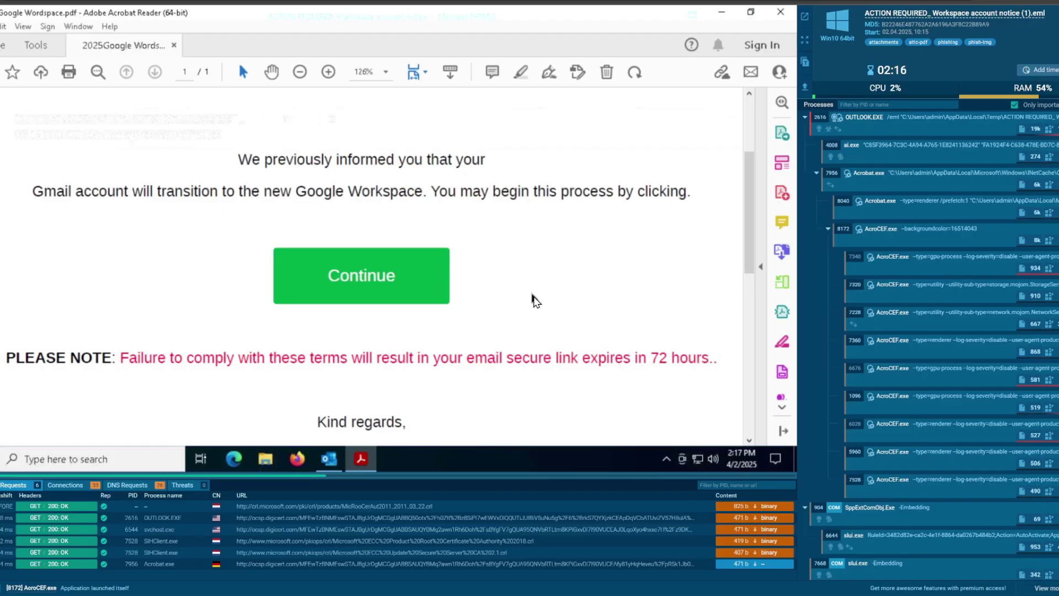
pyautogui.scroll(-2, 535, 303)
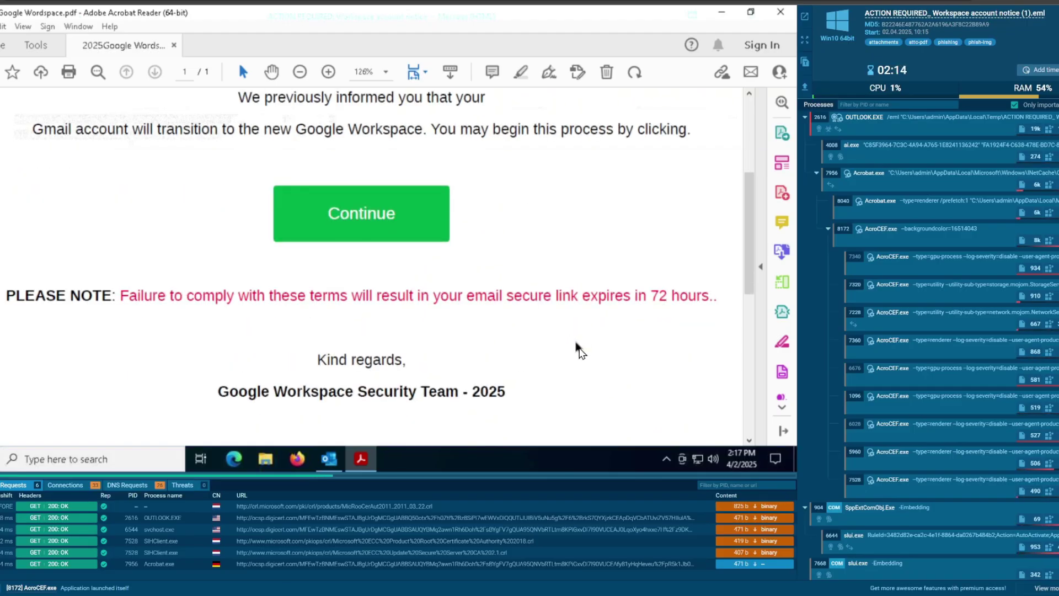
pyautogui.scroll(3, 580, 352)
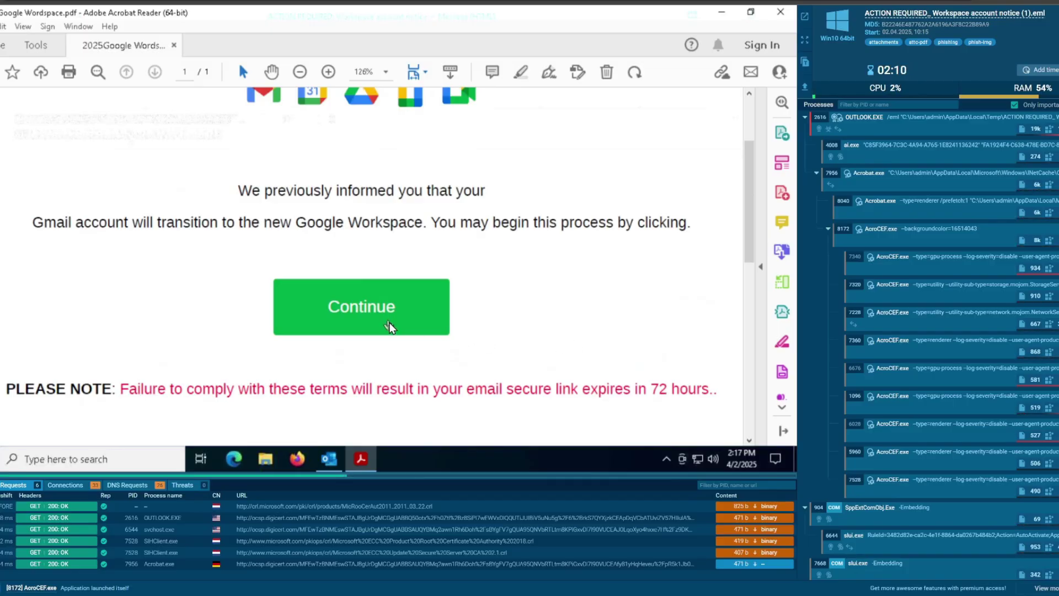
pyautogui.moveTo(388, 323)
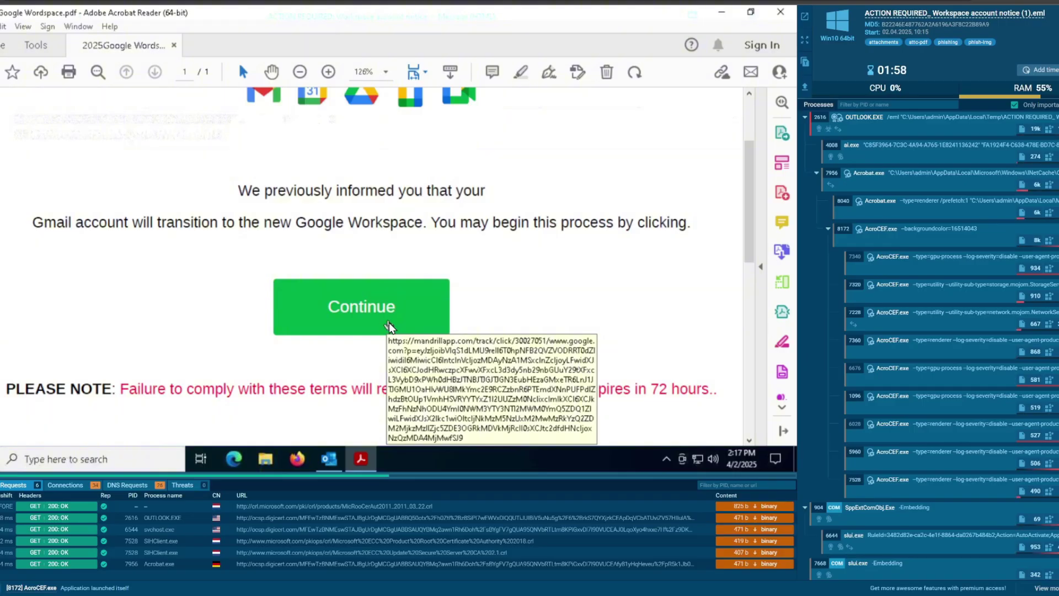
# - Follow the PDF's Continue link, allow the mandrillapp.com connection, and pass the hCaptcha check
pyautogui.click(389, 322)
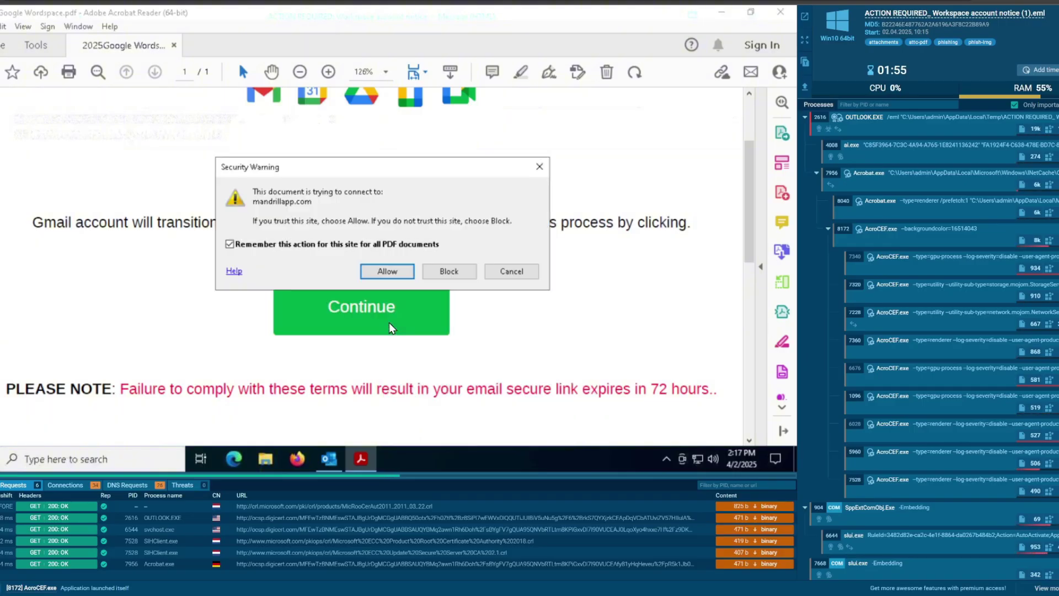
pyautogui.click(382, 275)
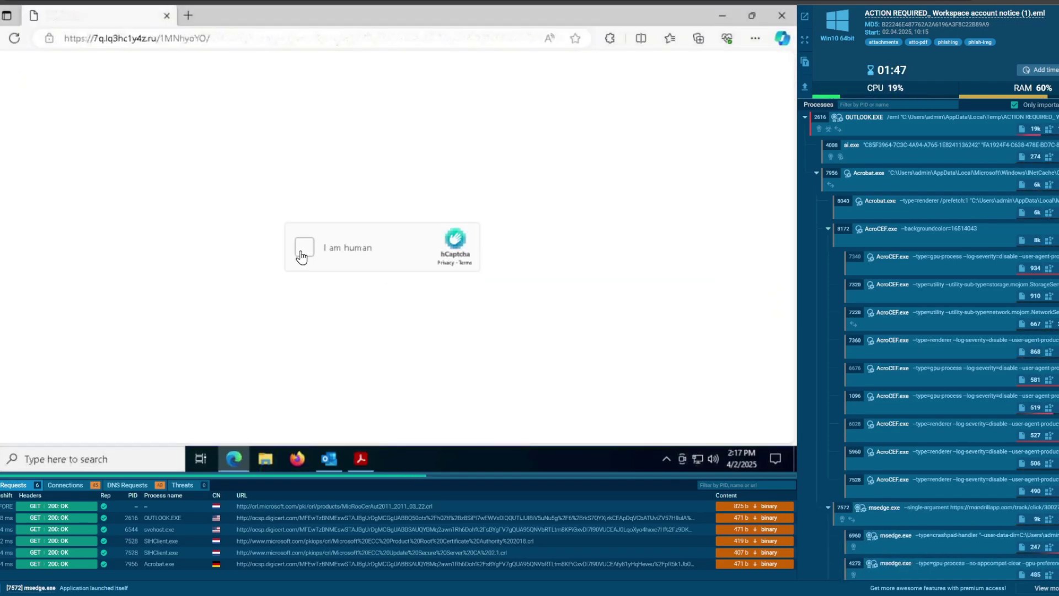
pyautogui.click(302, 252)
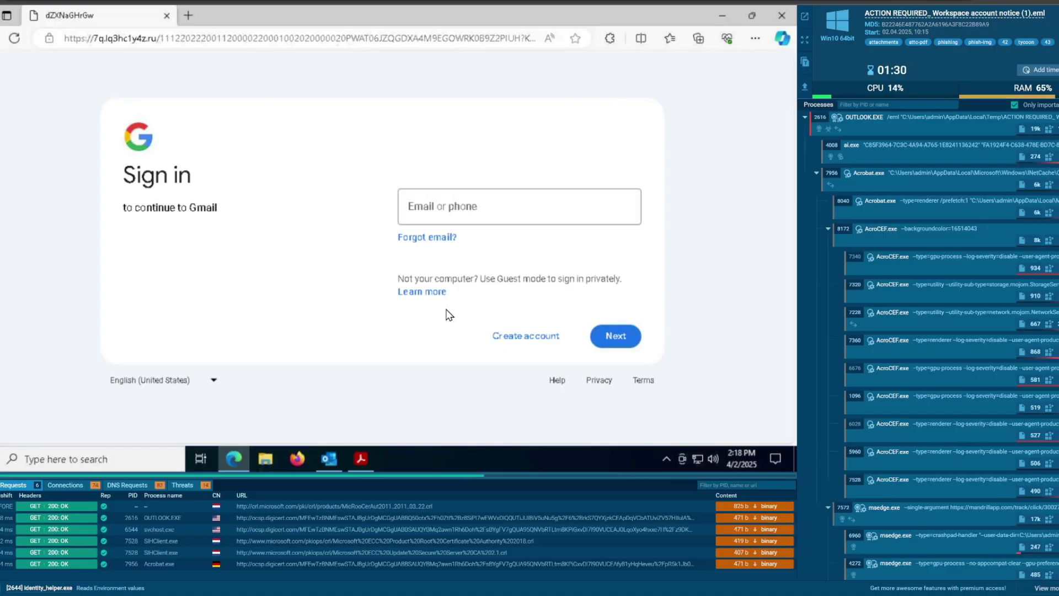
pyautogui.click(968, 463)
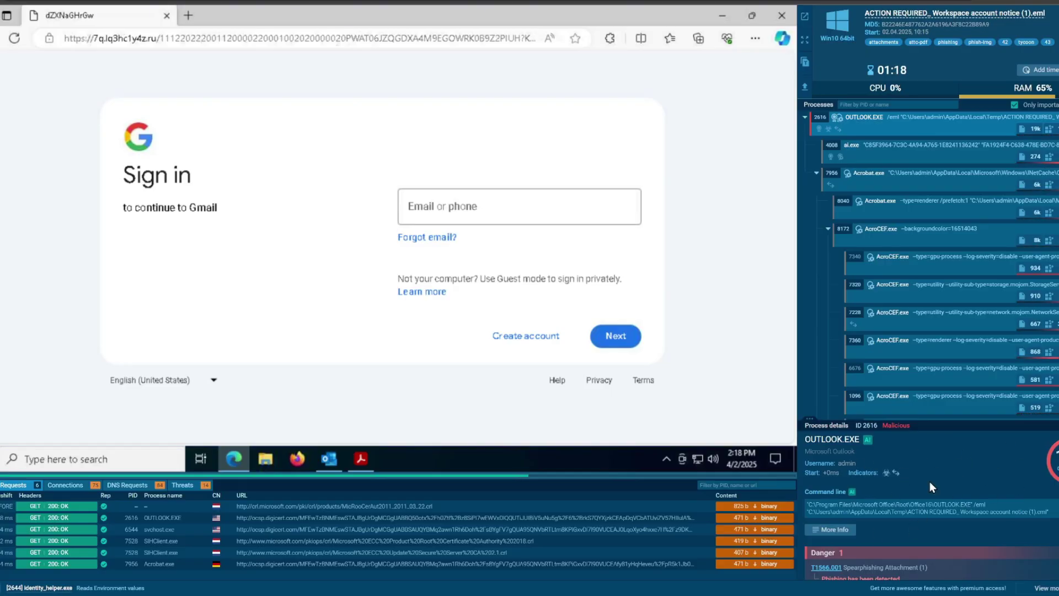
# - Review OUTLOOK.EXE's advanced details, then inspect and close the djktgj.ru PHISHING alert
pyautogui.scroll(-1, 945, 472)
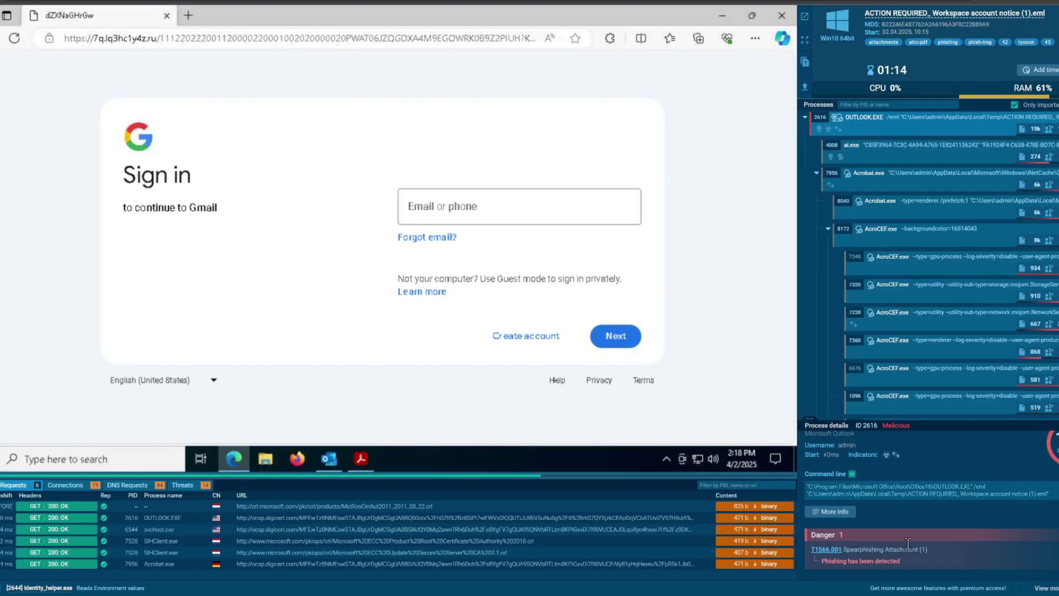
pyautogui.click(839, 512)
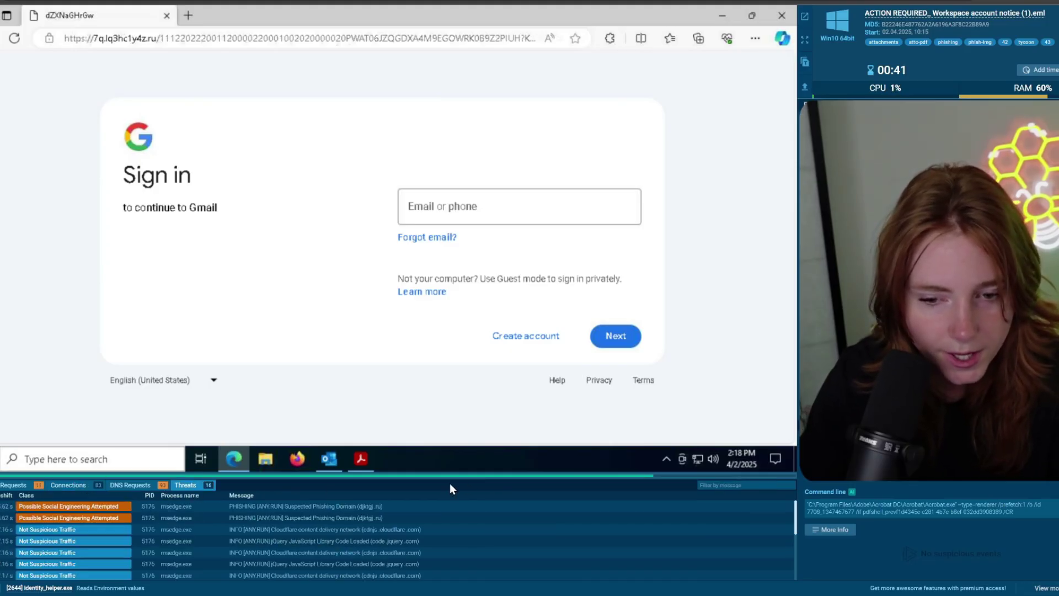
pyautogui.click(368, 507)
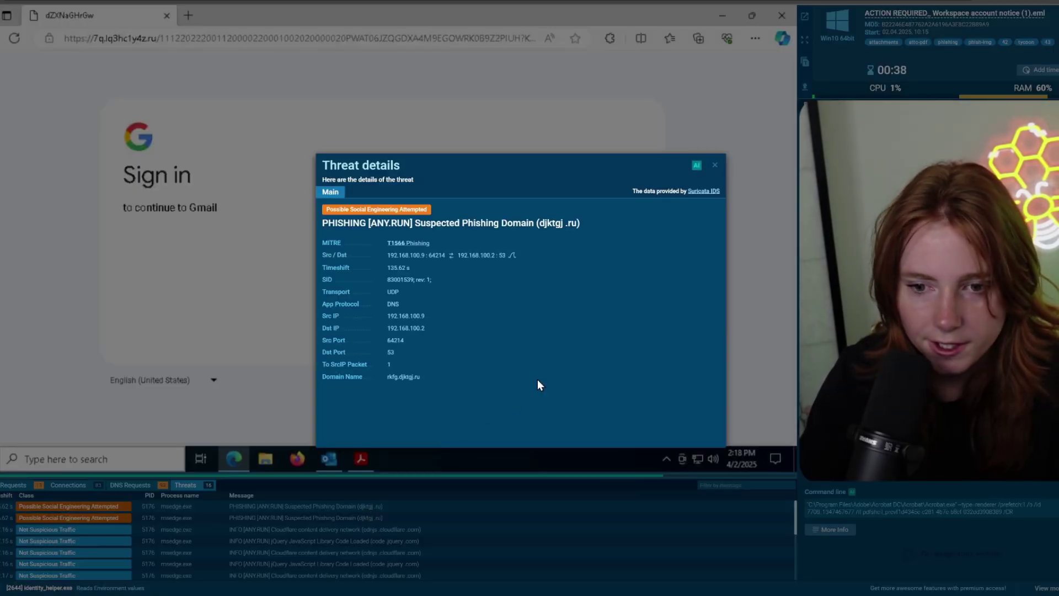
pyautogui.moveTo(408, 376)
pyautogui.click(436, 537)
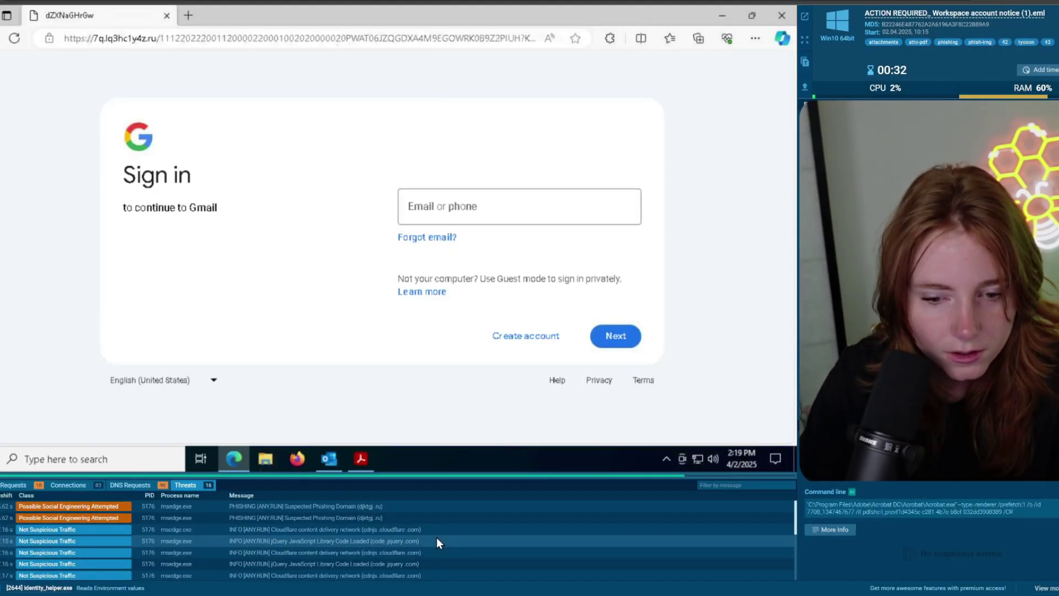